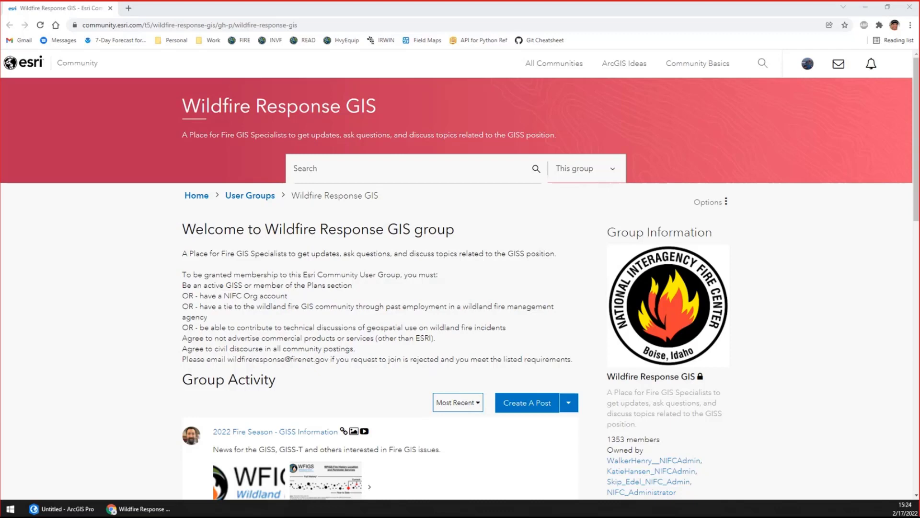
Step: Browse the Wildfire Response GIS group activity down to the "PanunTools Updated for 2022 Season" post
click(424, 16)
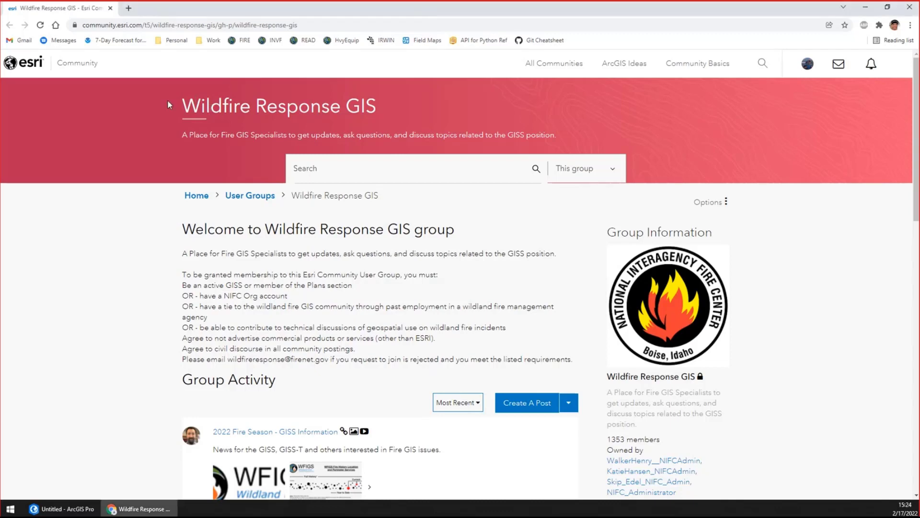
middle_click(131, 206)
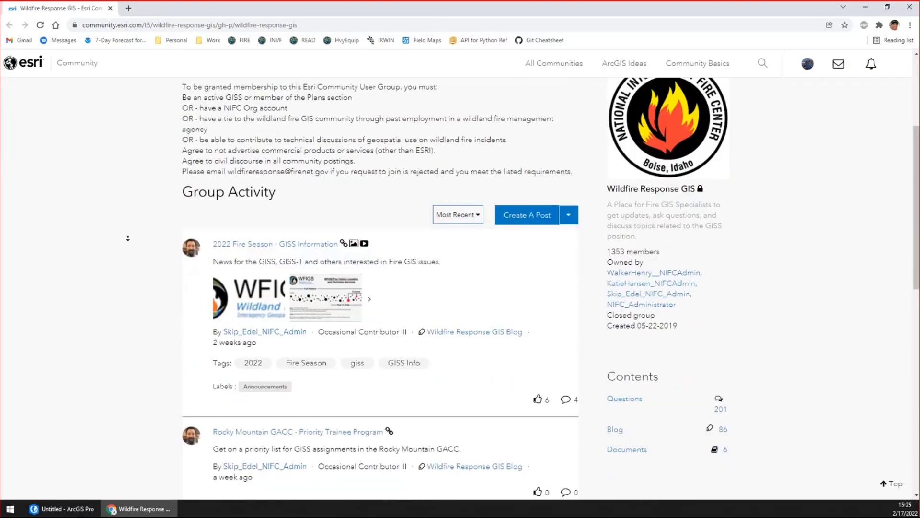
middle_click(127, 218)
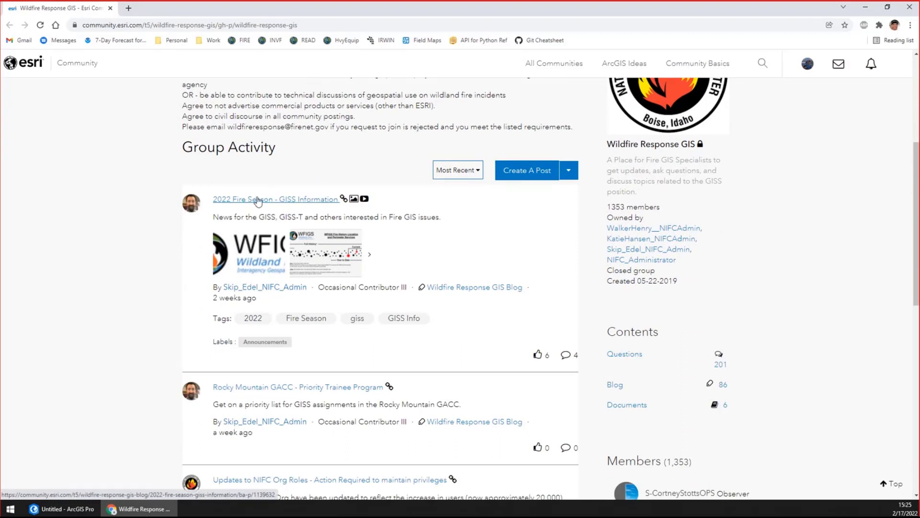
middle_click(145, 202)
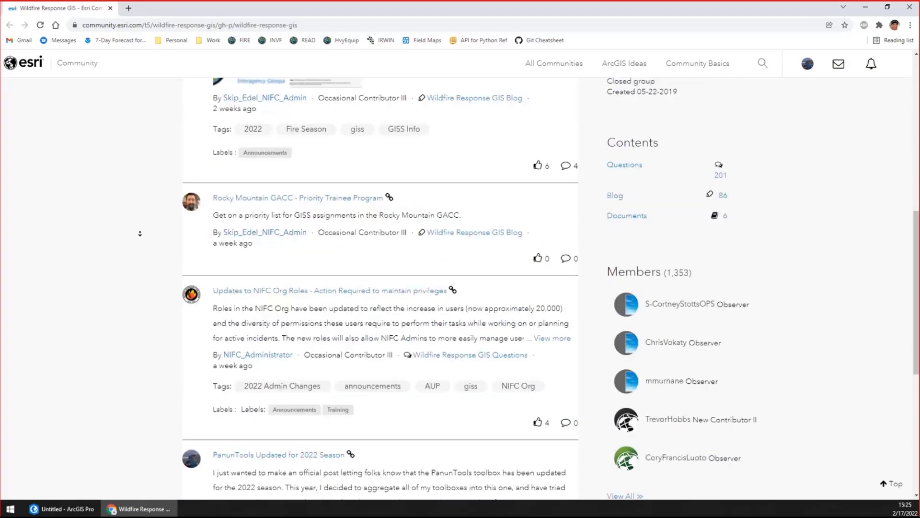
middle_click(124, 323)
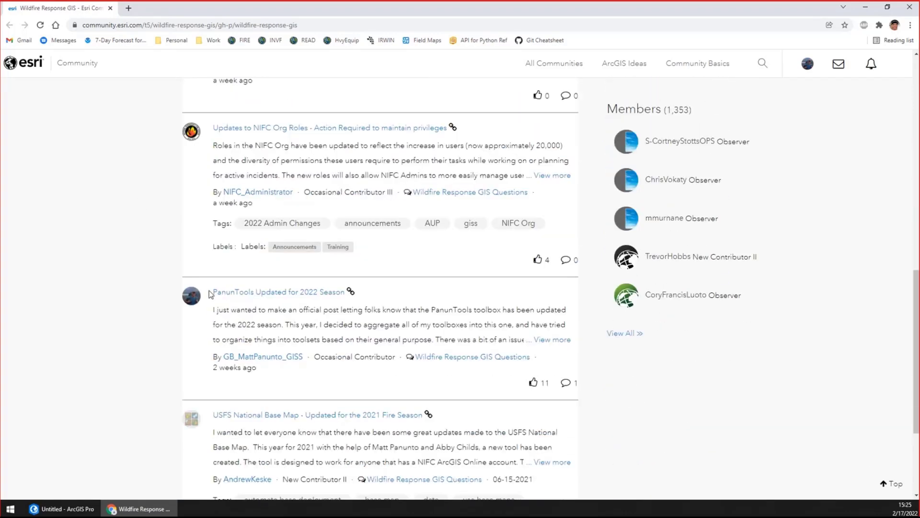
drag(210, 294, 348, 293)
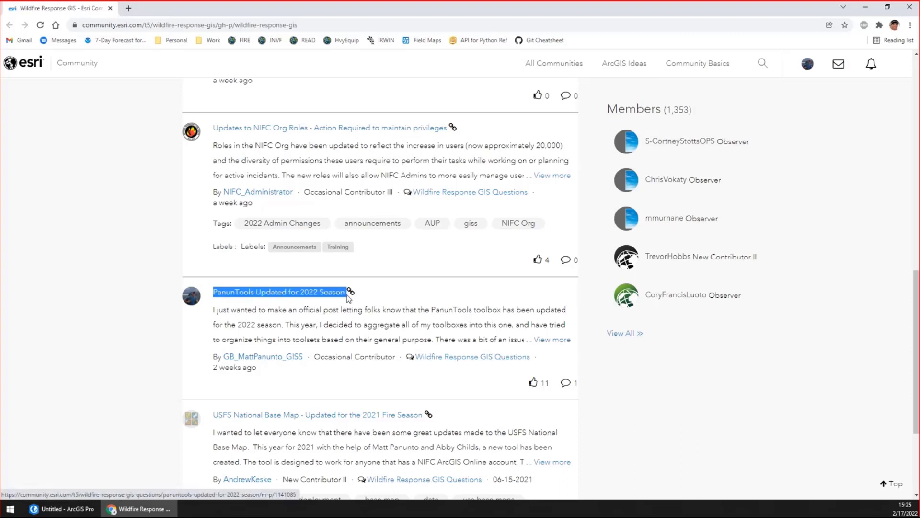
click(81, 222)
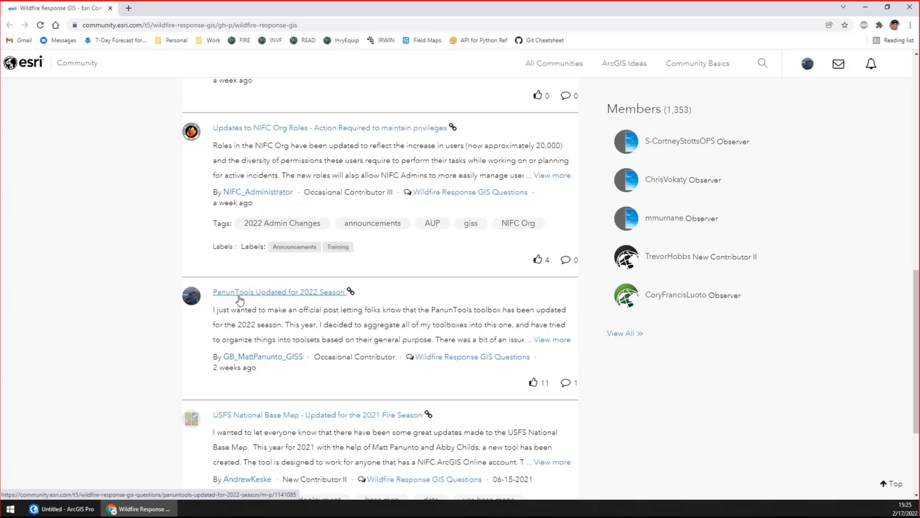
Step: Search Google for "github" and open the GitHub home page from the results
click(199, 27)
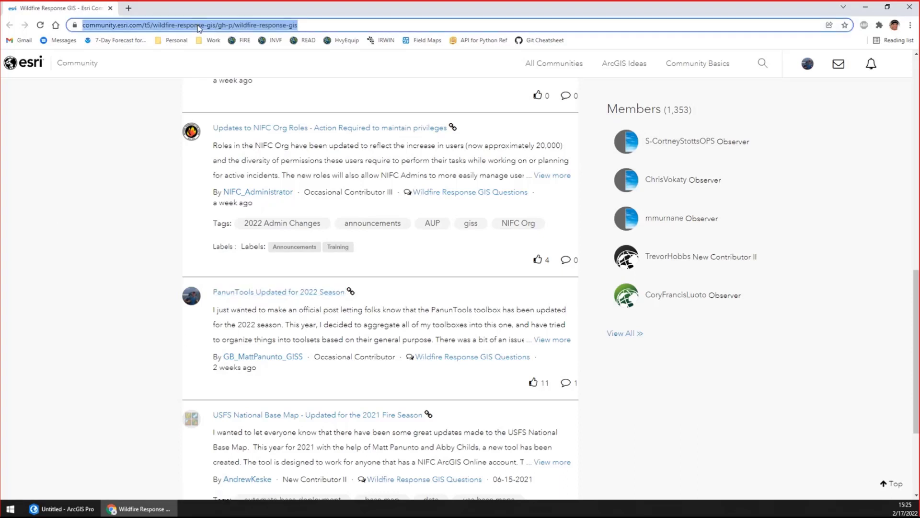
text(google)
key(Return)
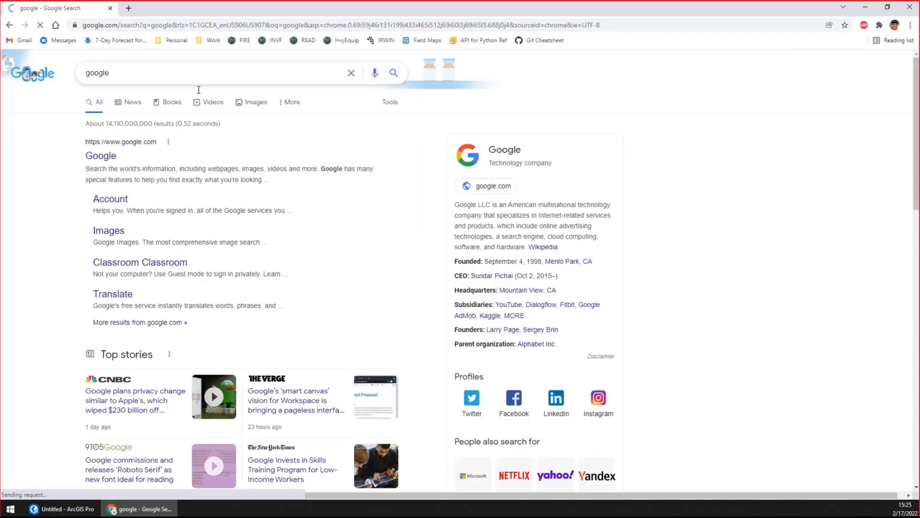
click(386, 246)
text(g)
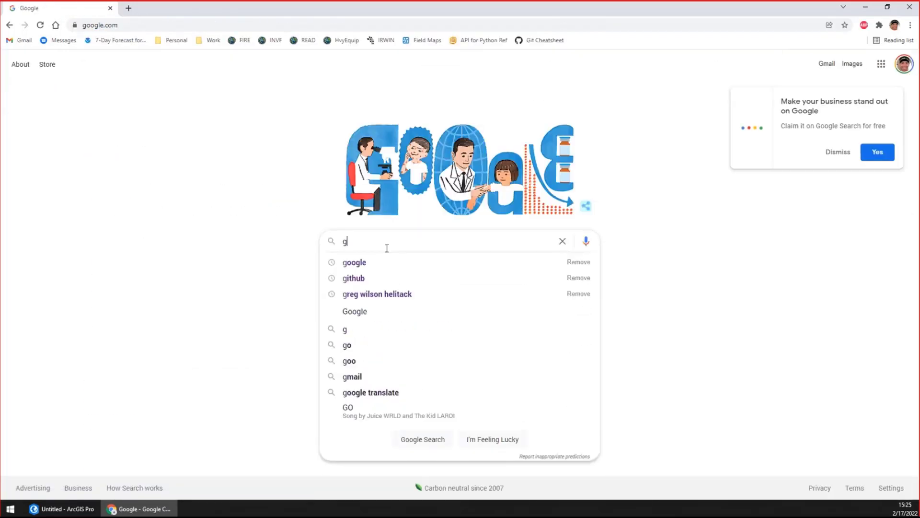
text(ithub)
key(Return)
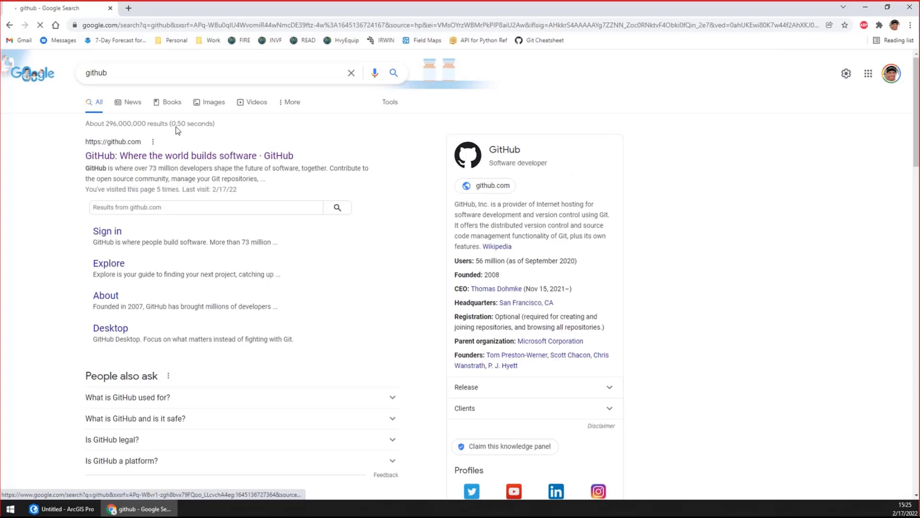
click(175, 157)
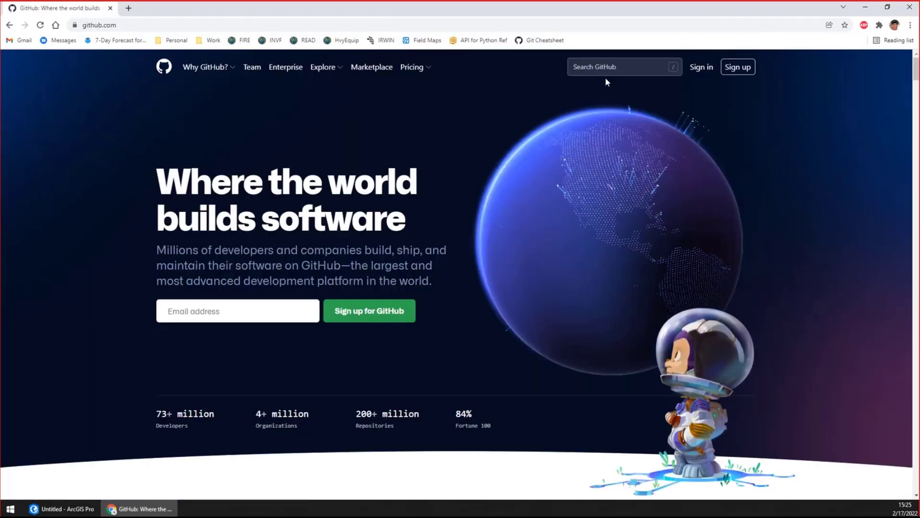
Step: Search GitHub for "panuntools" and open the PanunTools repository
click(606, 74)
text(panuntools)
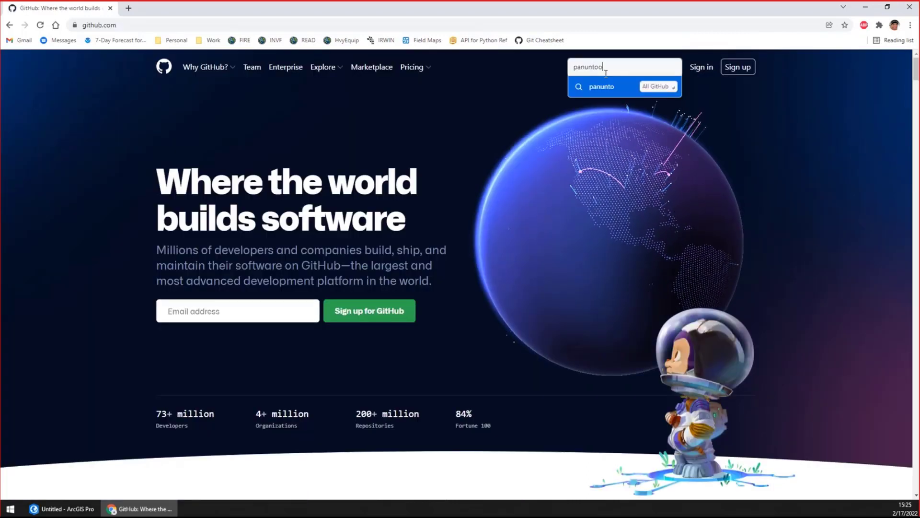
key(Return)
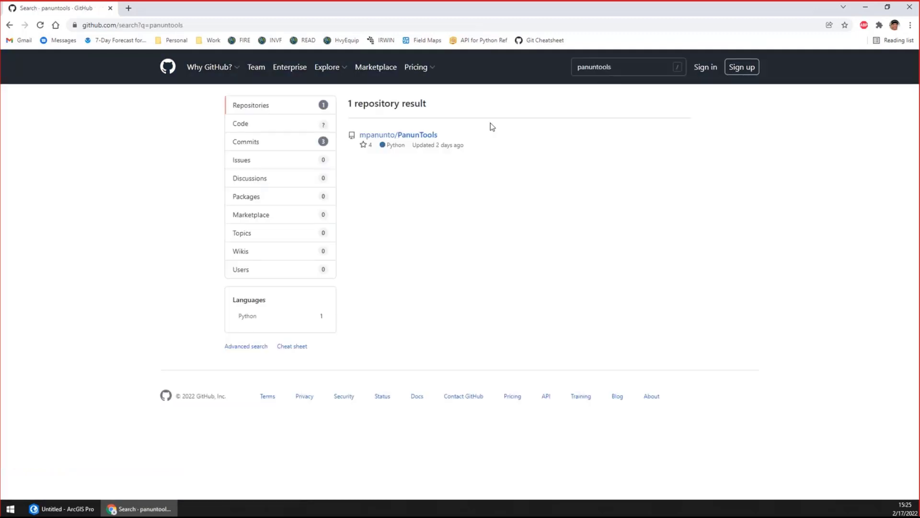
click(414, 136)
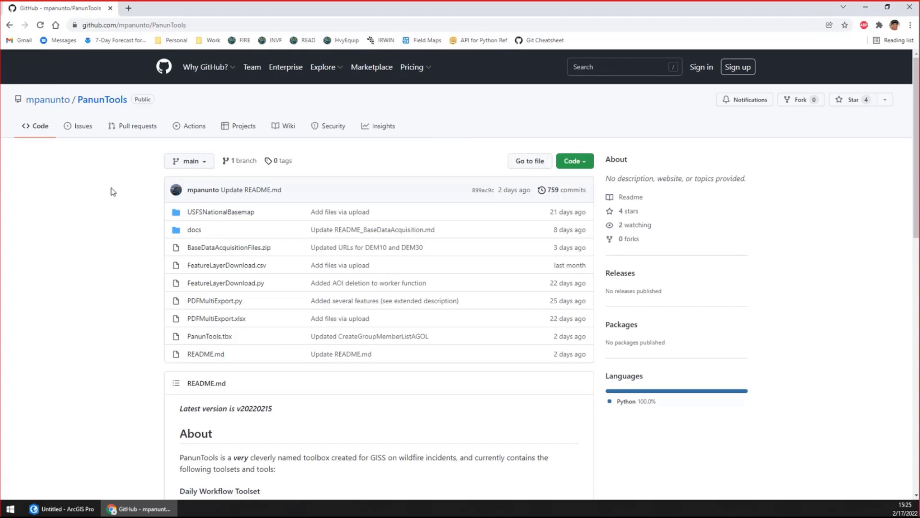
Step: Review the toolsets listed in the PanunTools README, highlighting the Feature Layer Download tool in the Data Download Toolset
scroll(113, 192, down, 5)
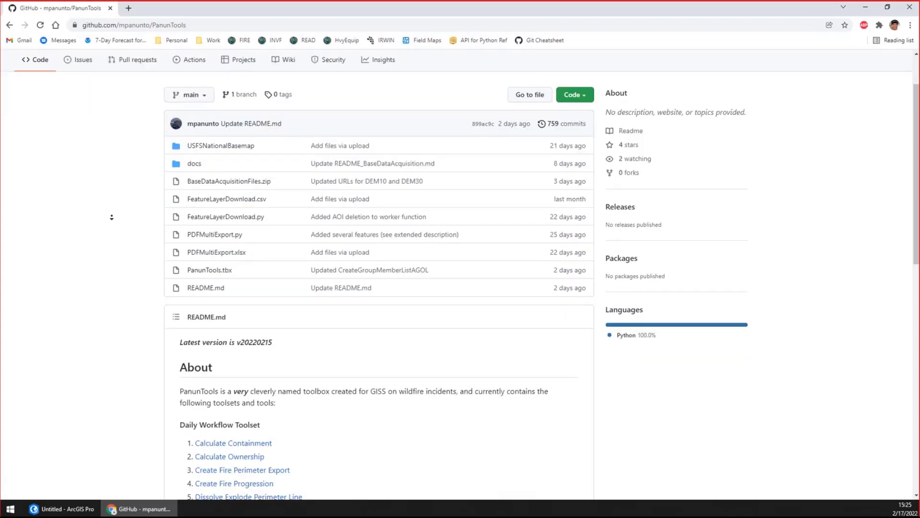
scroll(109, 218, down, 3)
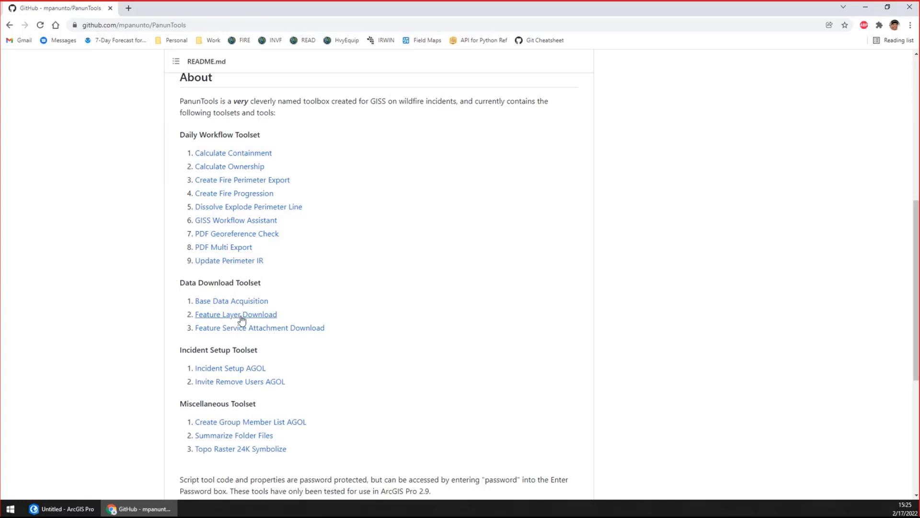
drag(277, 315, 194, 316)
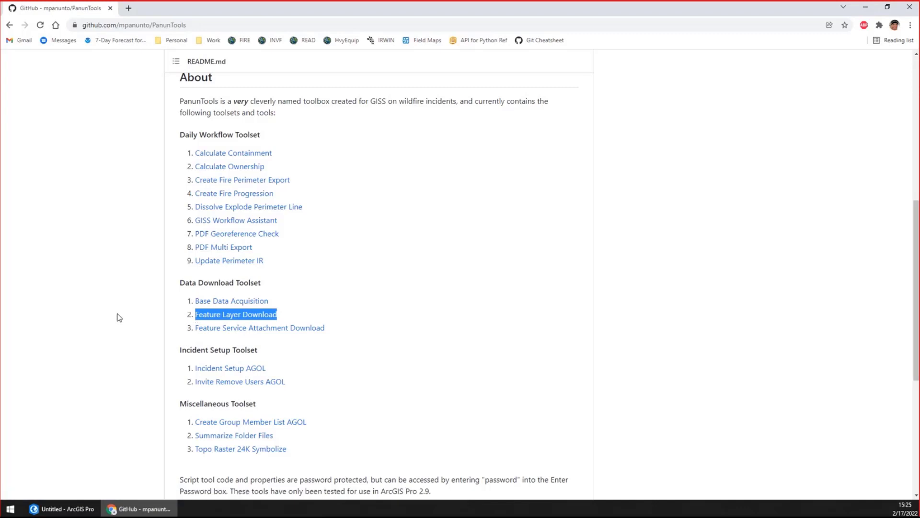
drag(279, 307, 192, 303)
drag(305, 317, 196, 323)
scroll(81, 261, down, 2)
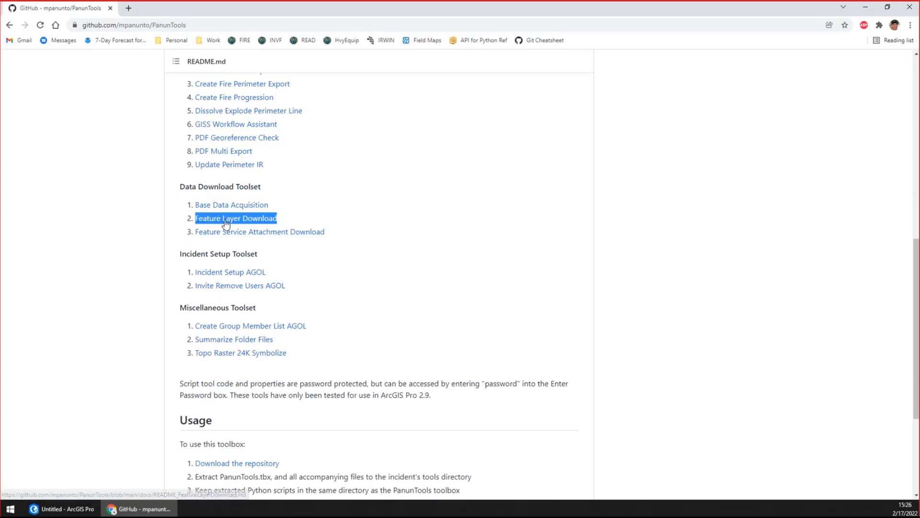
Step: Download the repository from the README's Usage section and open the downloaded PanunTools-main zip archive
middle_click(109, 187)
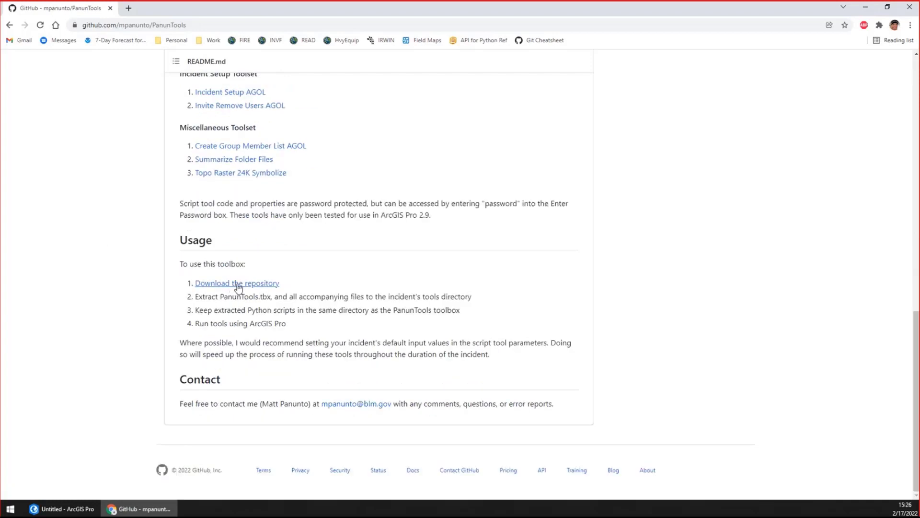
click(237, 286)
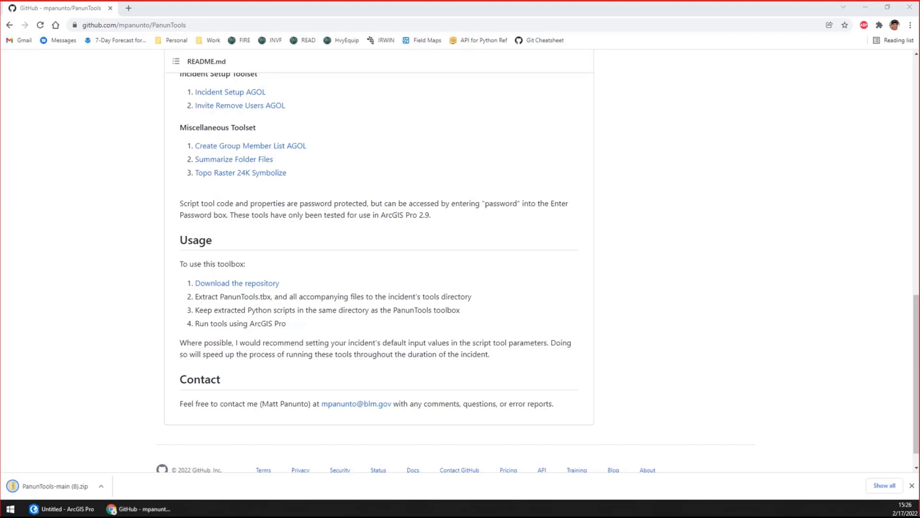
click(36, 490)
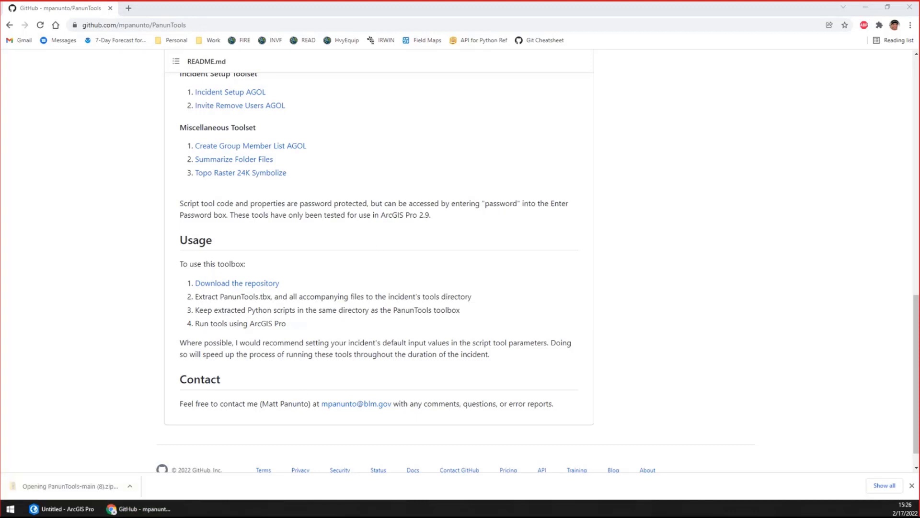
Step: Extract the PanunTools-main folder from the archive into C:\Workspace\2022_FeatureLayerDownloadDemo\tools, and close the archive window
drag(392, 100, 319, 109)
drag(919, 127, 632, 124)
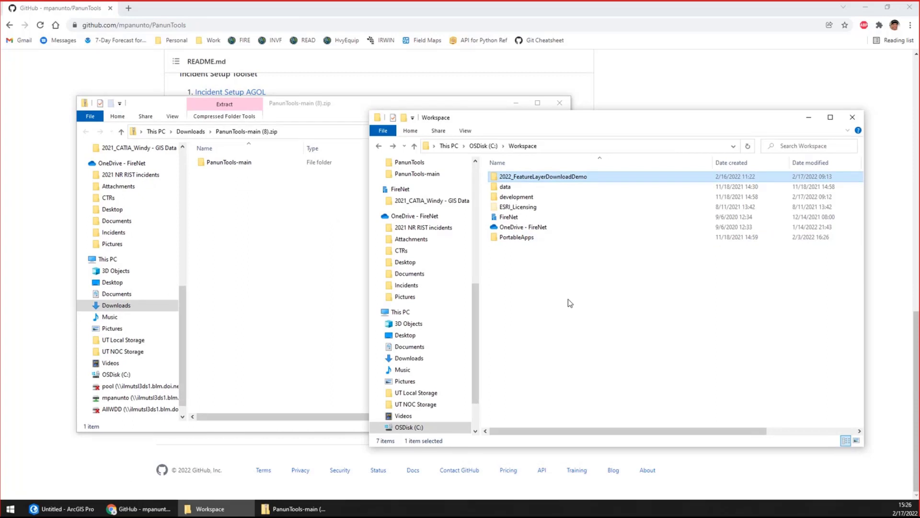
double_click(565, 177)
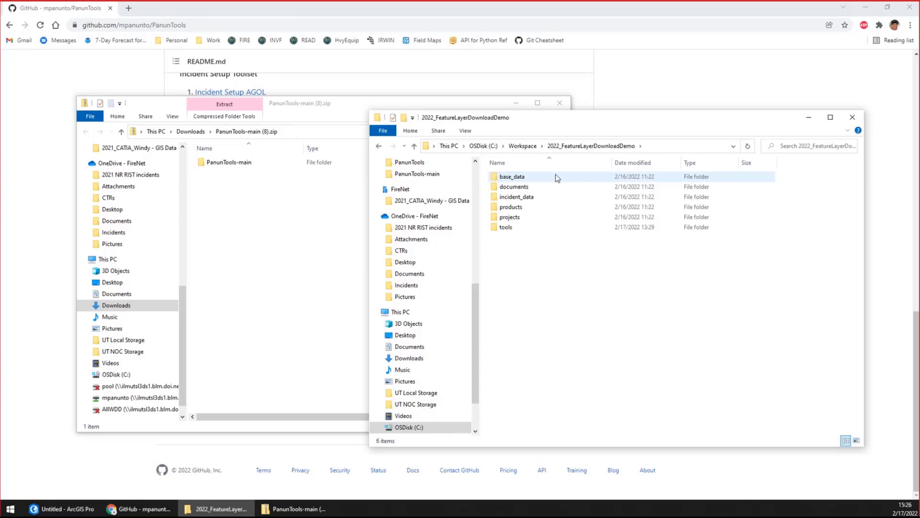
double_click(525, 231)
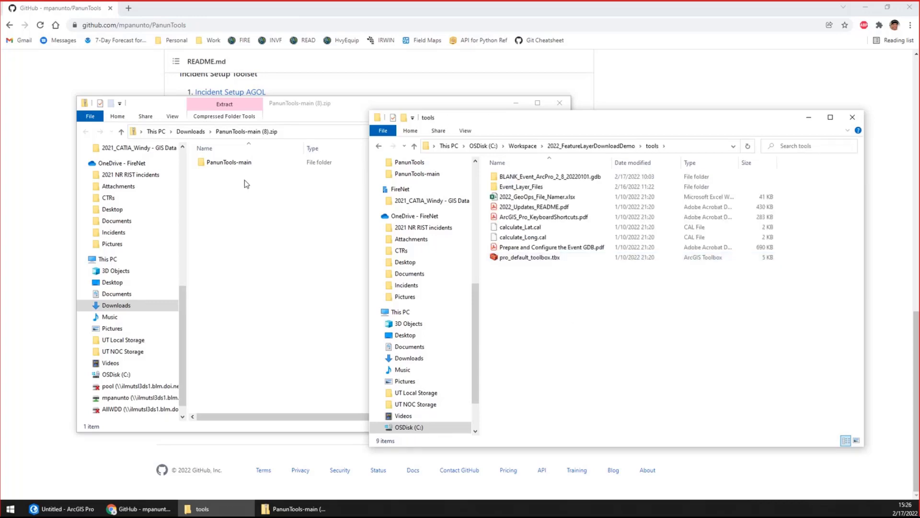
drag(230, 162, 644, 356)
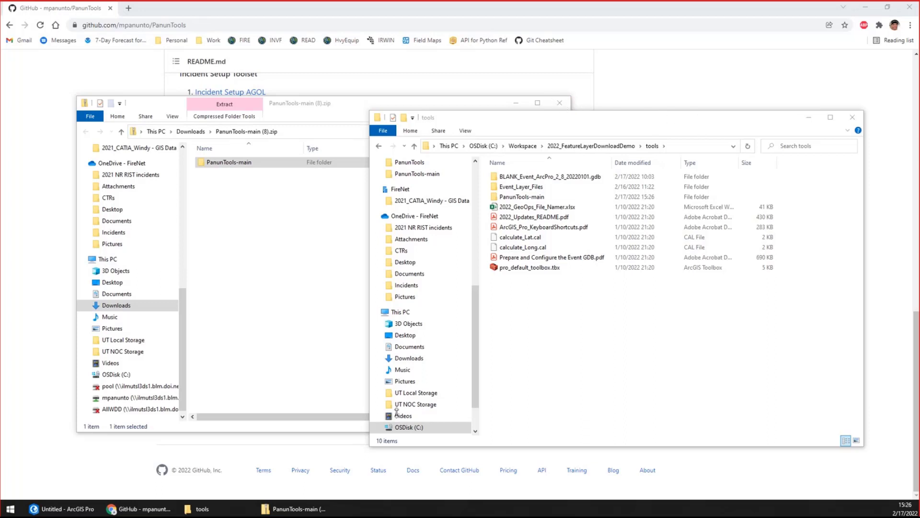
click(58, 504)
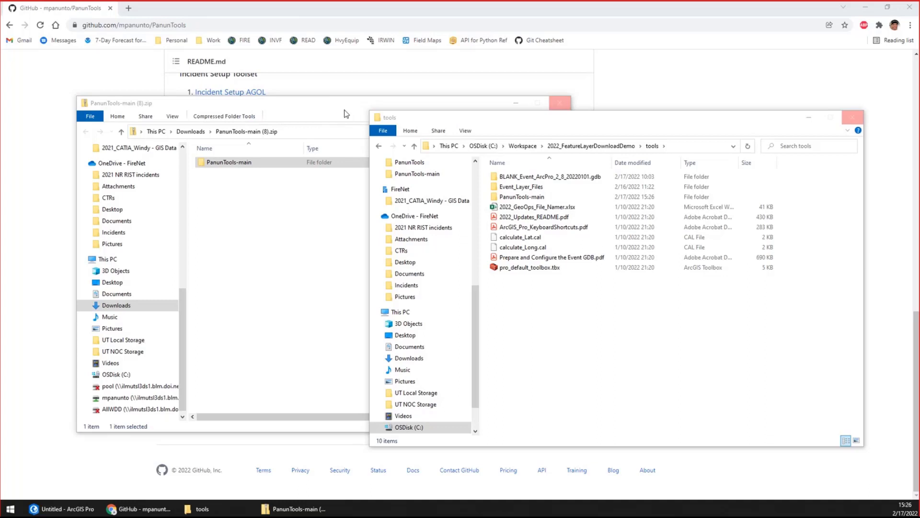
click(569, 106)
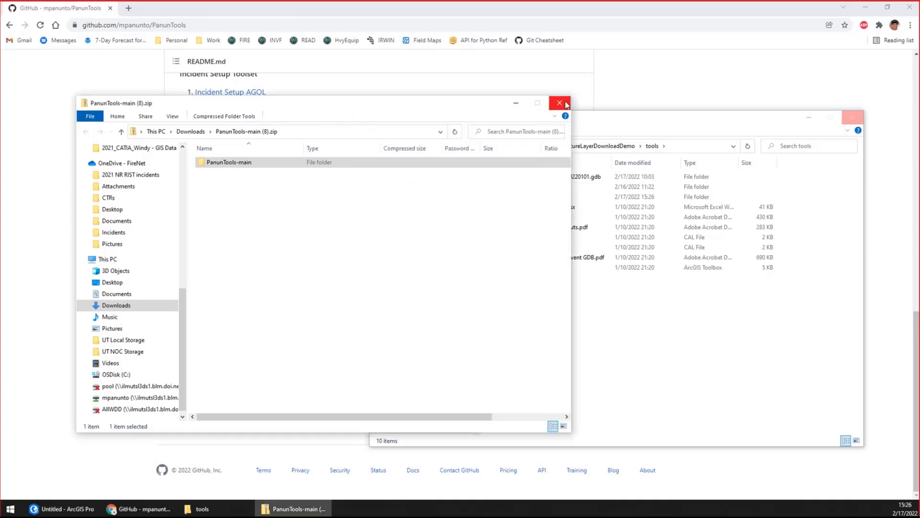
Step: Open the extracted PanunTools-main folder and inspect its files, including the PanunTools.tbx toolbox
drag(607, 119, 585, 119)
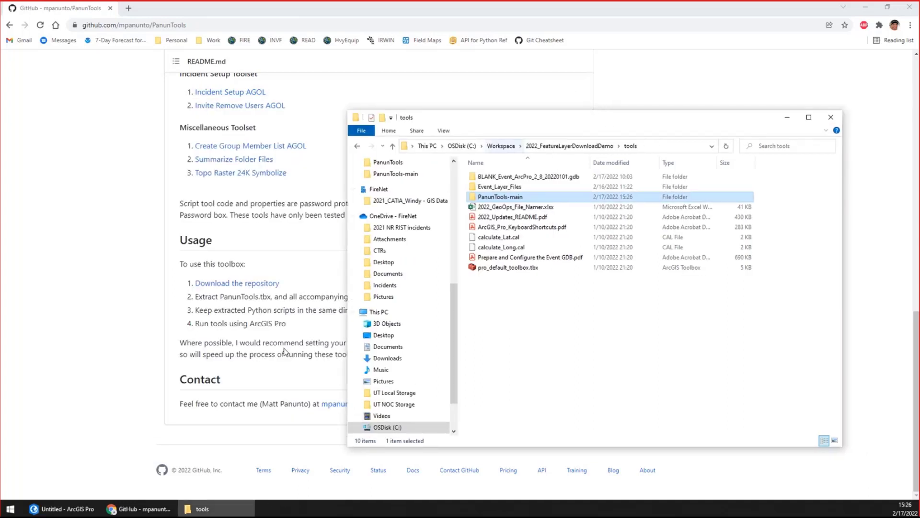
double_click(530, 197)
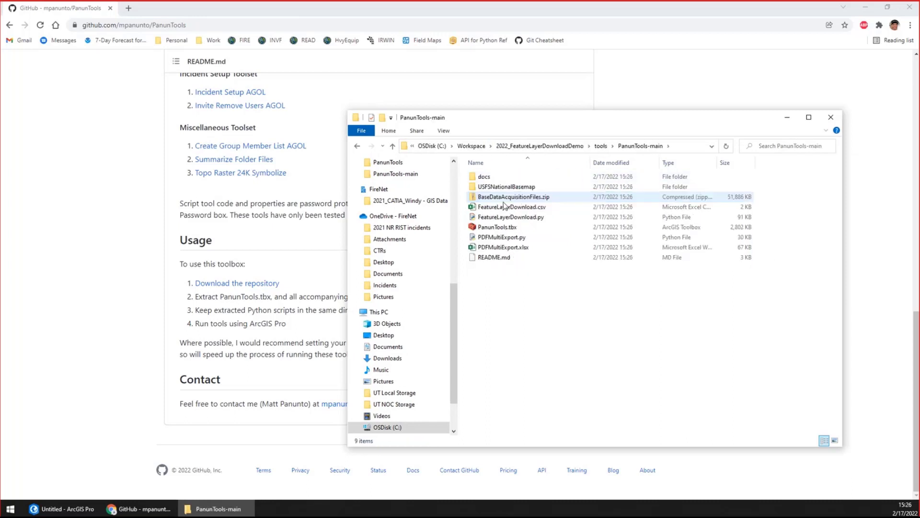
click(542, 226)
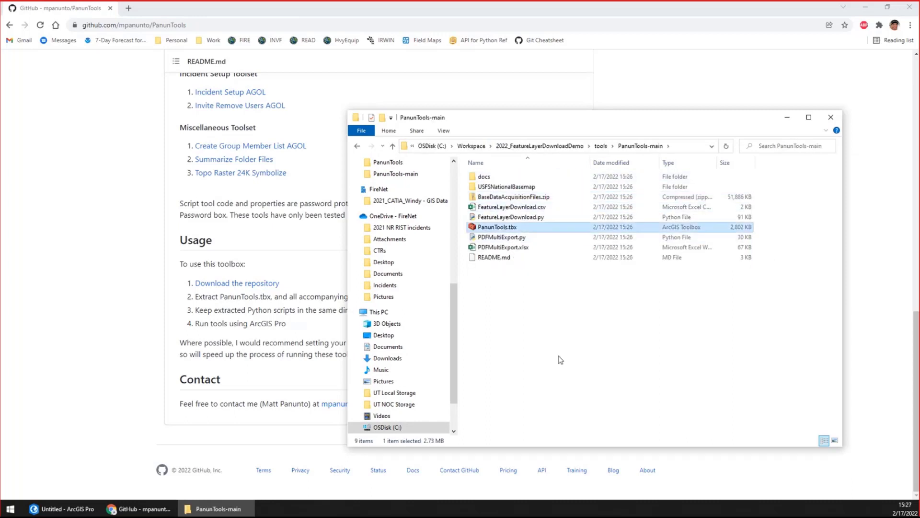
drag(497, 283, 517, 290)
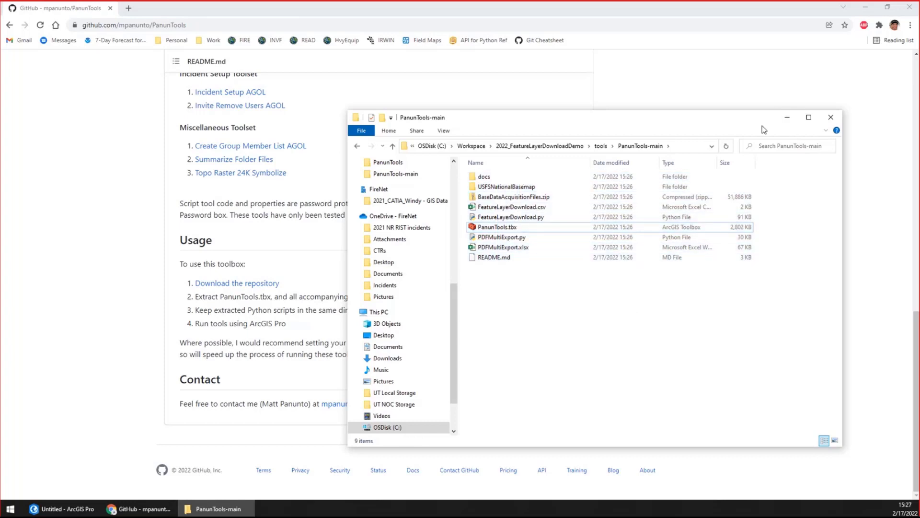
Step: Switch to ArcGIS Pro and expand Workspace > 2022_FeatureLayerDownloadDemo > tools > PanunTools-main in the catalog
click(781, 122)
click(77, 508)
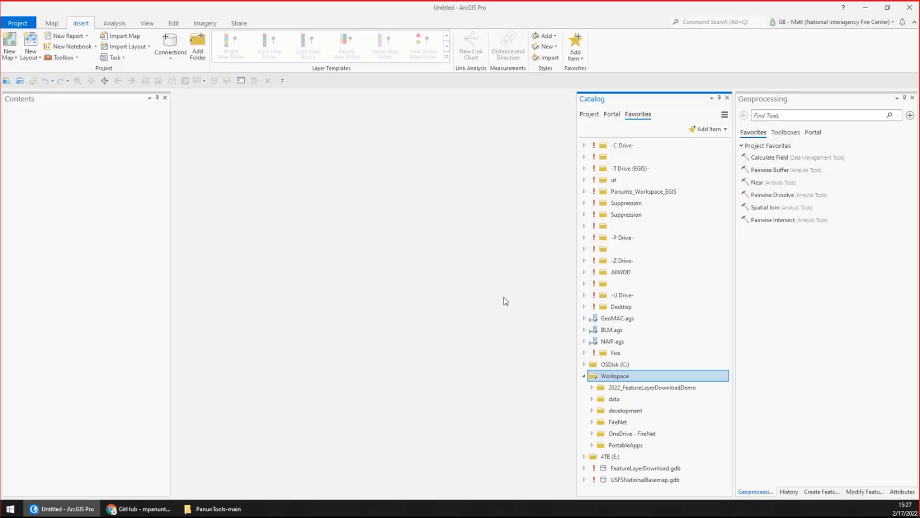
click(628, 365)
click(627, 390)
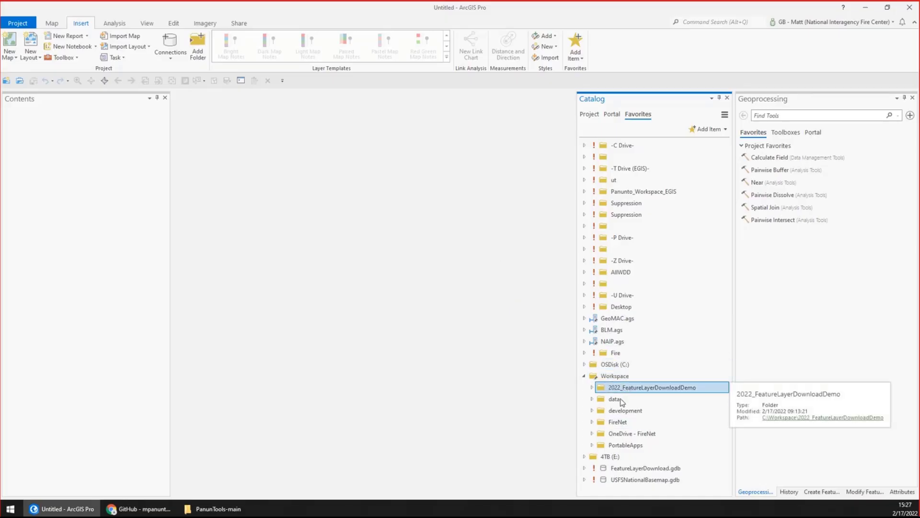
double_click(611, 390)
scroll(671, 373, down, 2)
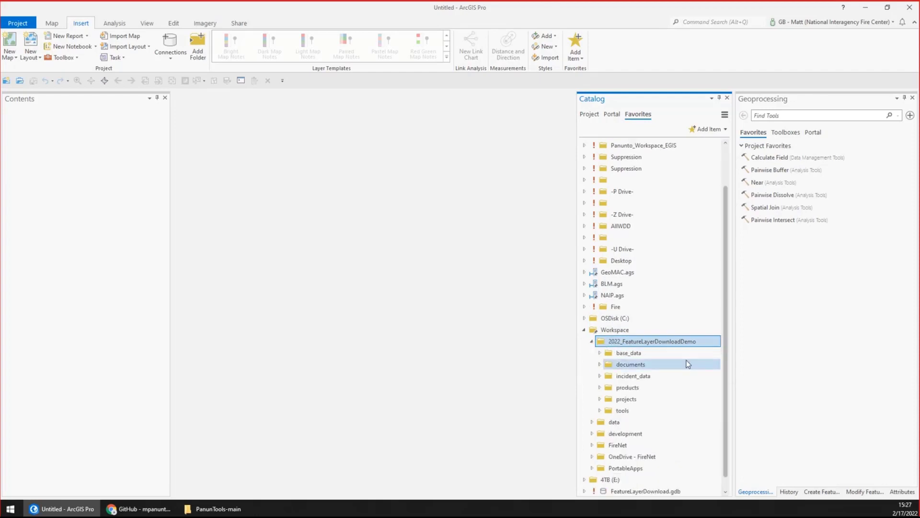
click(599, 411)
scroll(637, 364, down, 3)
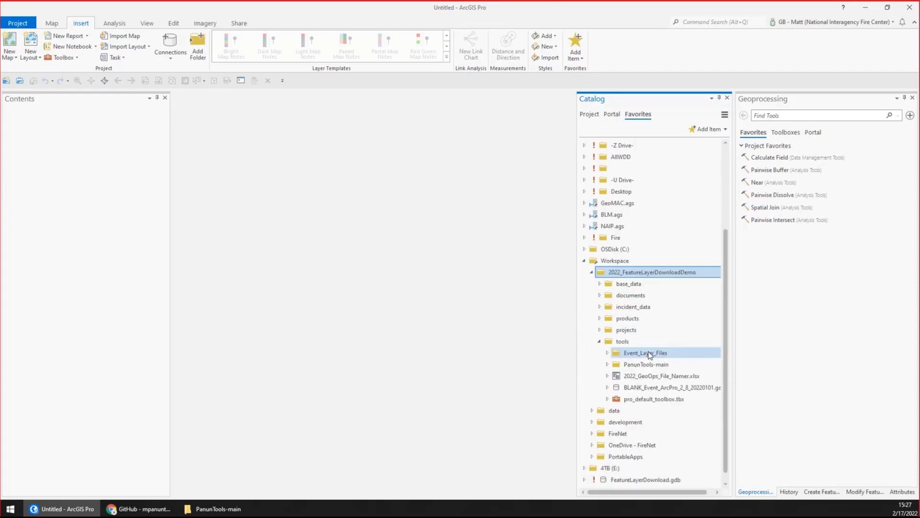
click(638, 364)
click(608, 365)
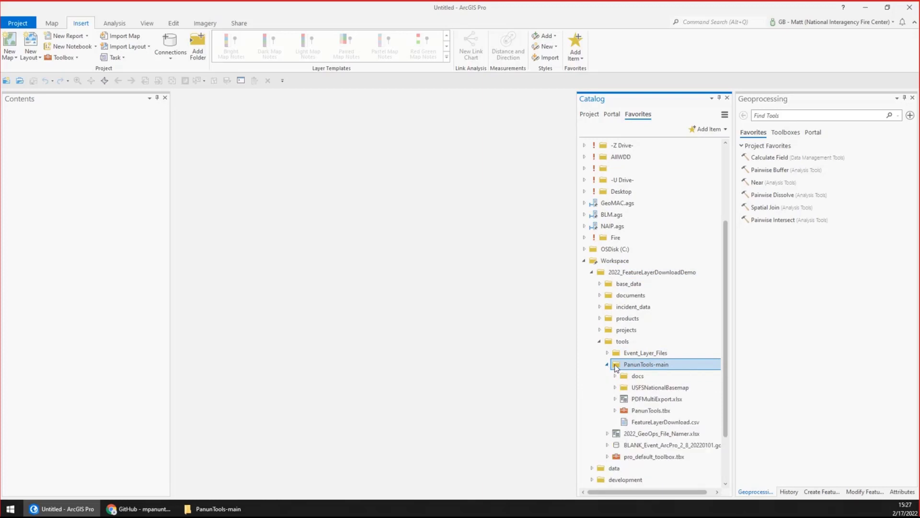
Step: Open the Feature Layer Download script from the Data Download toolset of PanunTools.tbx
scroll(642, 367, down, 2)
click(645, 365)
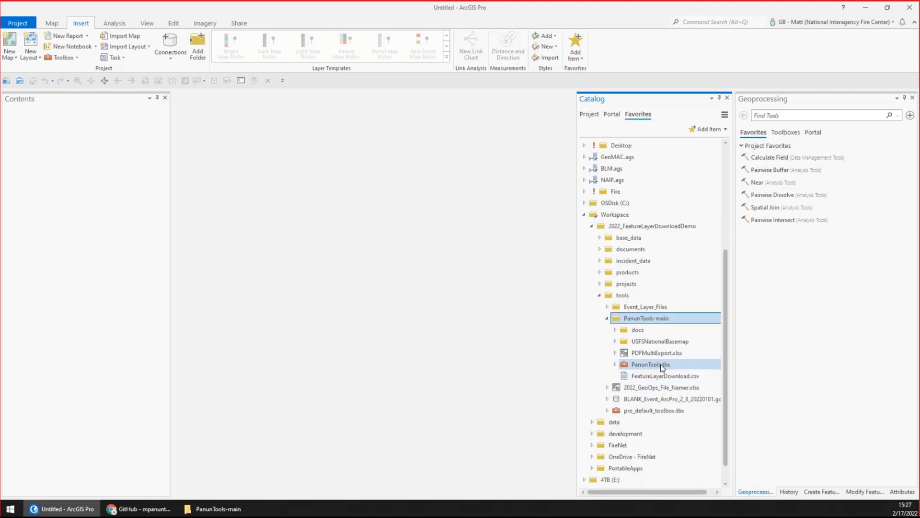
click(615, 365)
scroll(666, 305, down, 2)
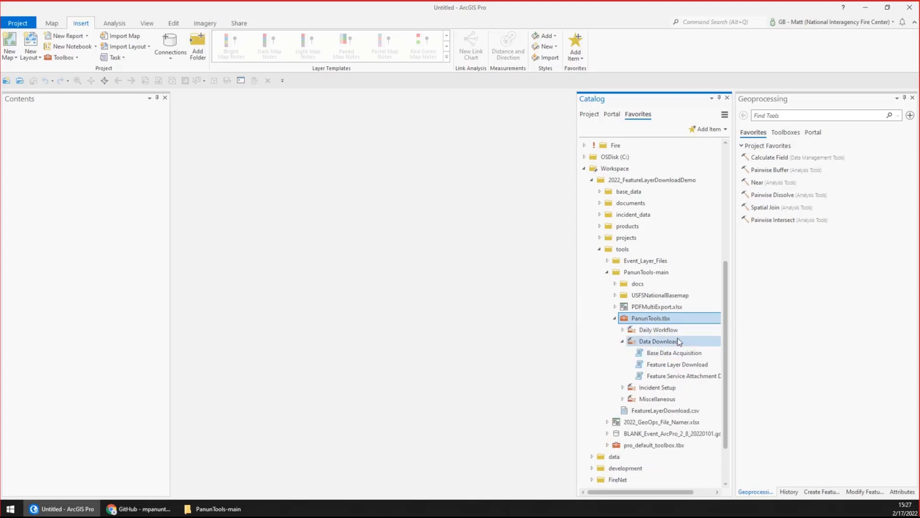
click(677, 366)
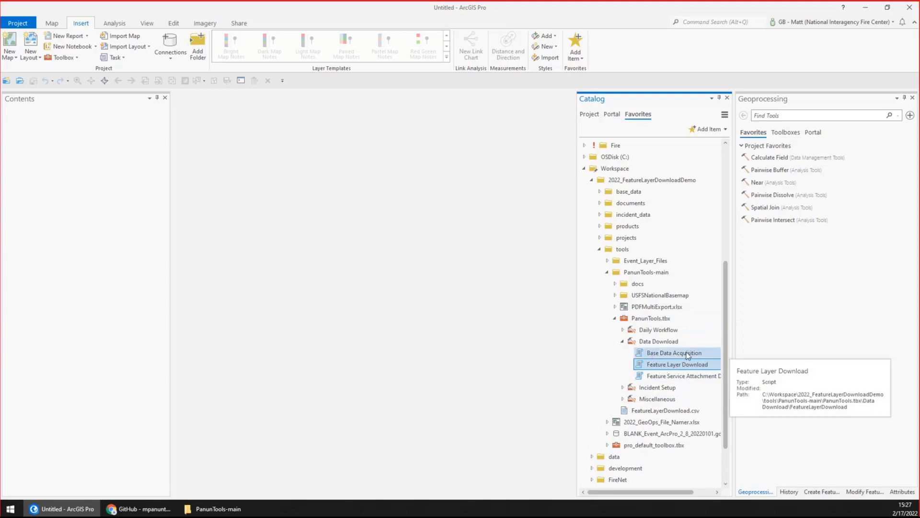
double_click(666, 367)
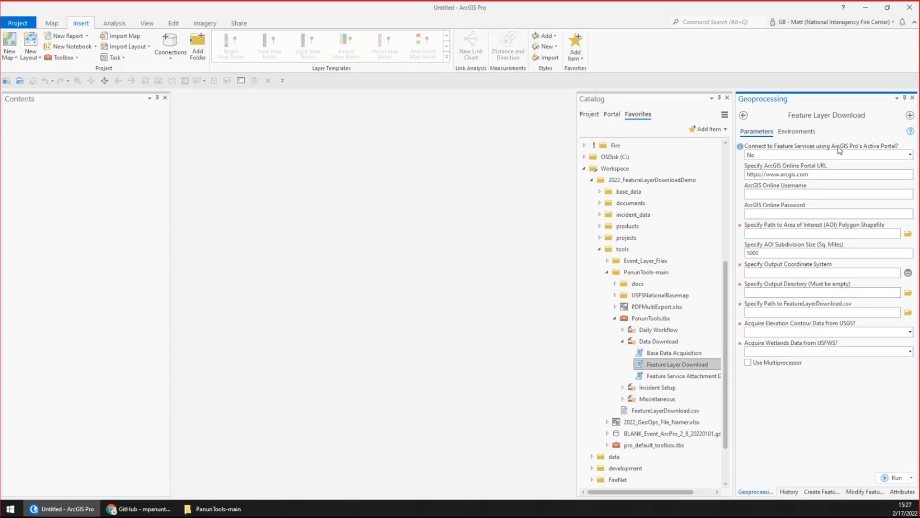
Step: Check the options for connecting through the active portal and the portal account ArcGIS Pro is signed in to
click(910, 155)
click(910, 155)
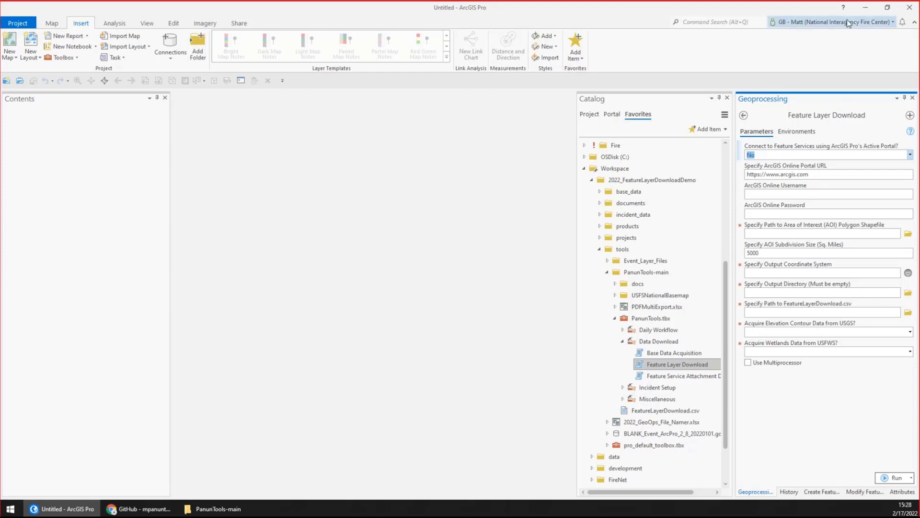
click(830, 21)
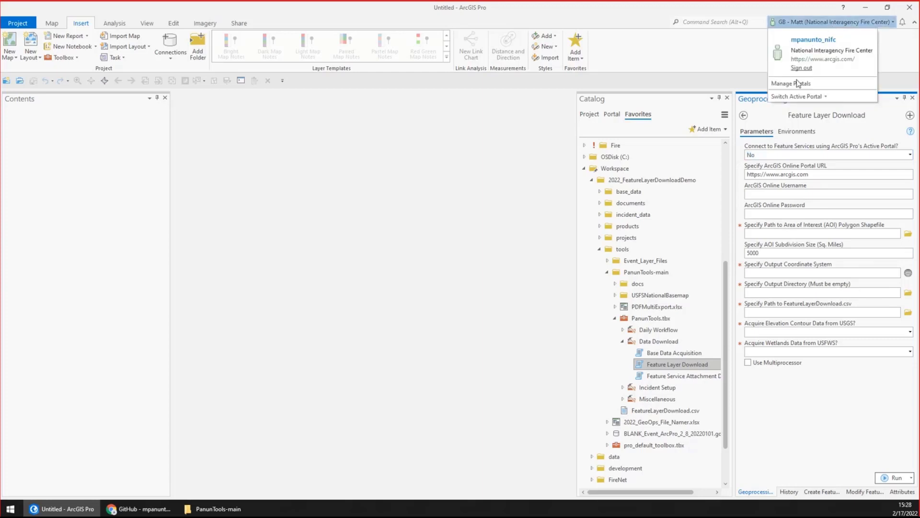
mouse_move(799, 96)
click(790, 22)
Step: Try the active-portal connection option as Yes, return it to No, and highlight the default ArcGIS Online portal URL
click(911, 155)
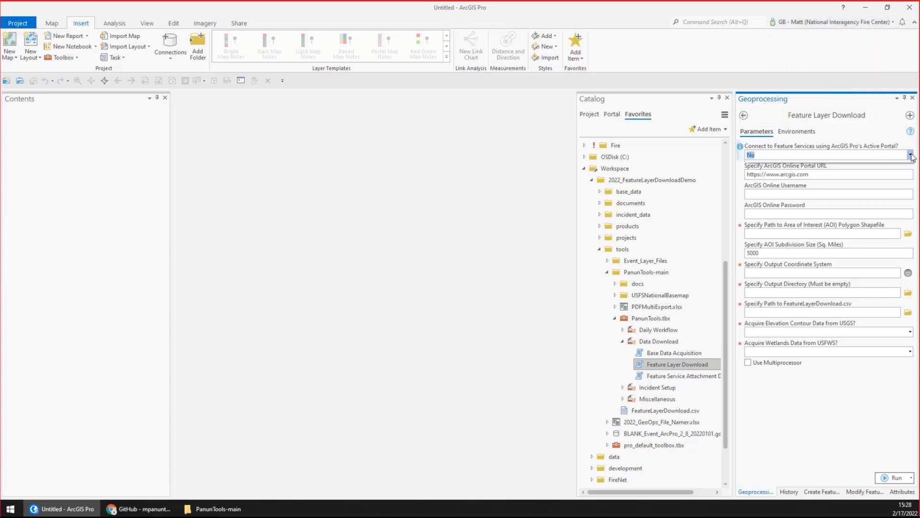
click(810, 174)
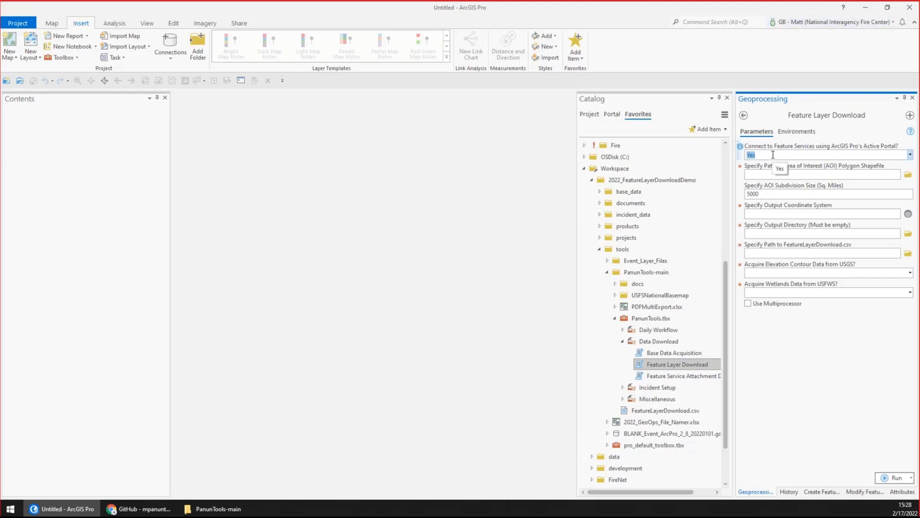
click(910, 154)
click(805, 176)
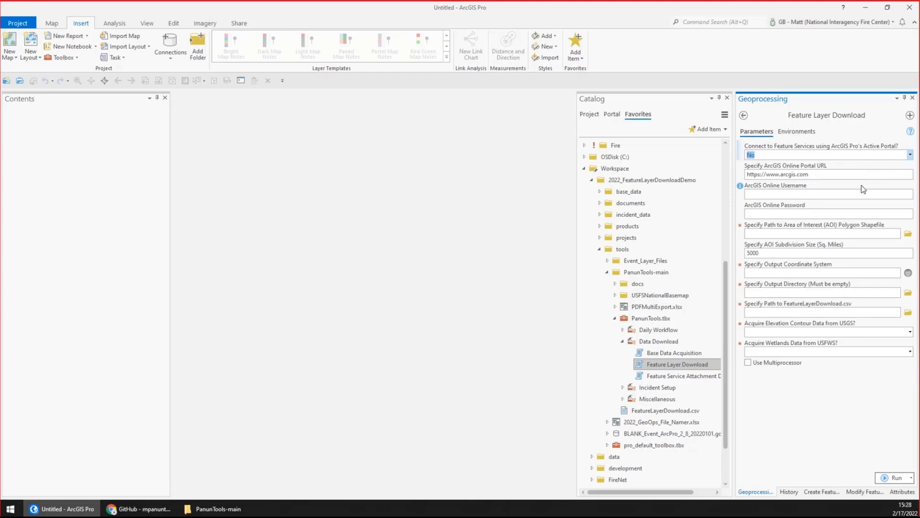
click(792, 175)
drag(792, 175, 742, 170)
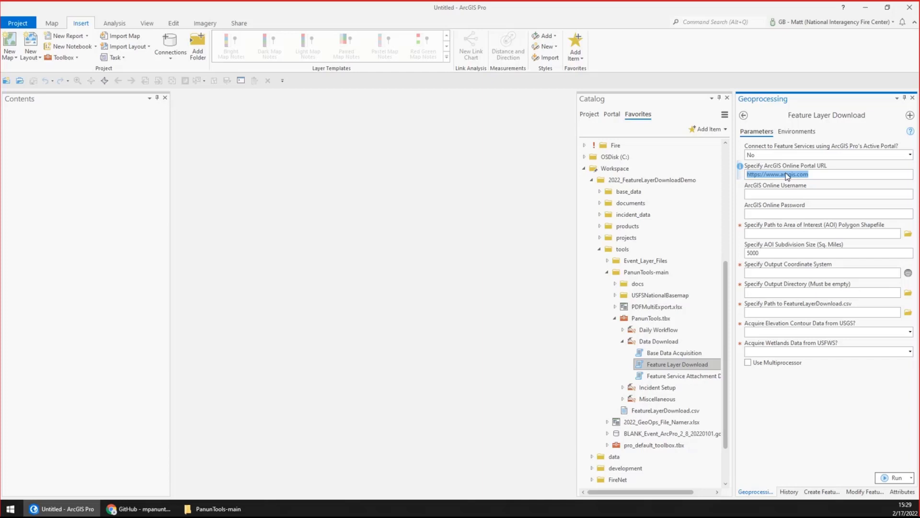
drag(816, 175, 736, 180)
Step: Set the tool to connect to feature services using ArcGIS Pro's active portal, and check the signed-in portal's URL
click(909, 155)
click(779, 177)
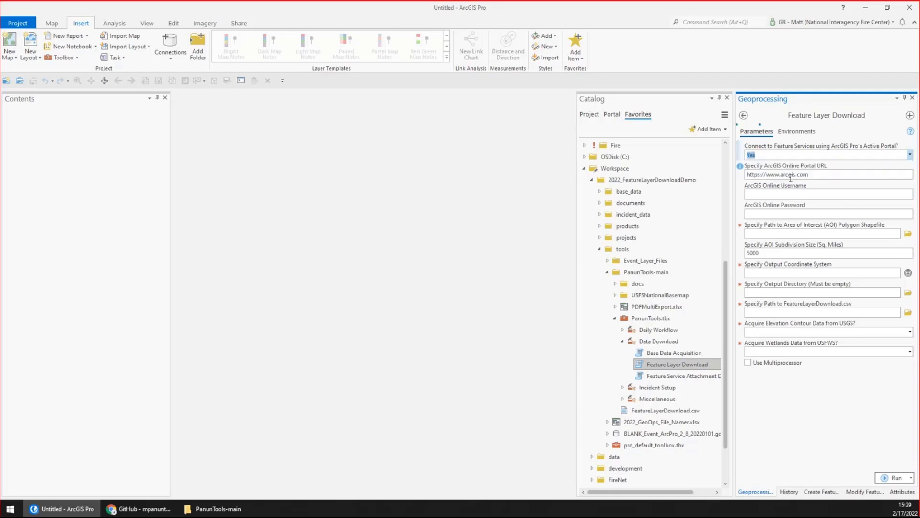
click(840, 21)
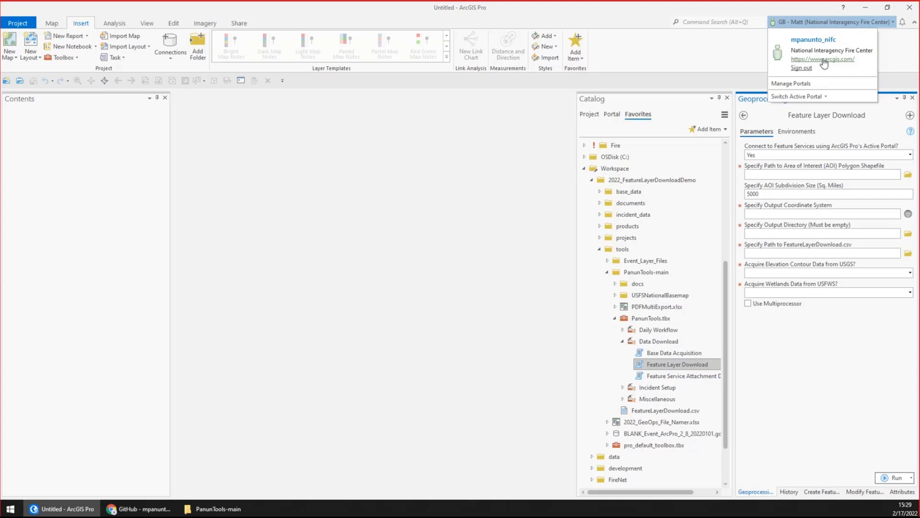
click(727, 56)
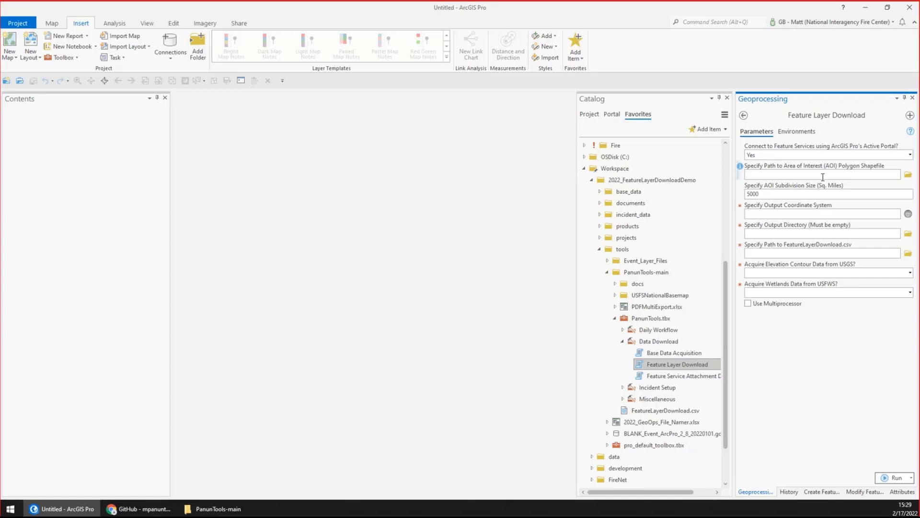
Step: Start a new polygon shapefile in the PanunTools-main folder and name it AOI
click(615, 319)
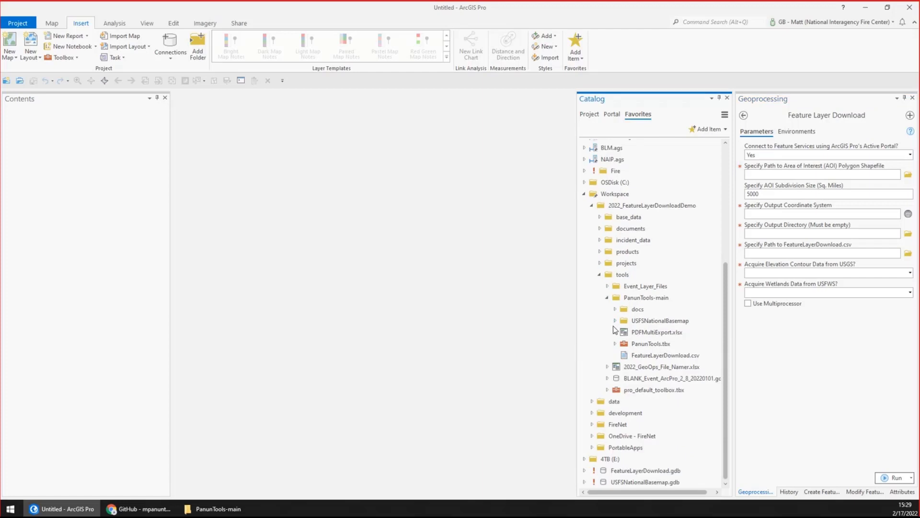
right_click(623, 297)
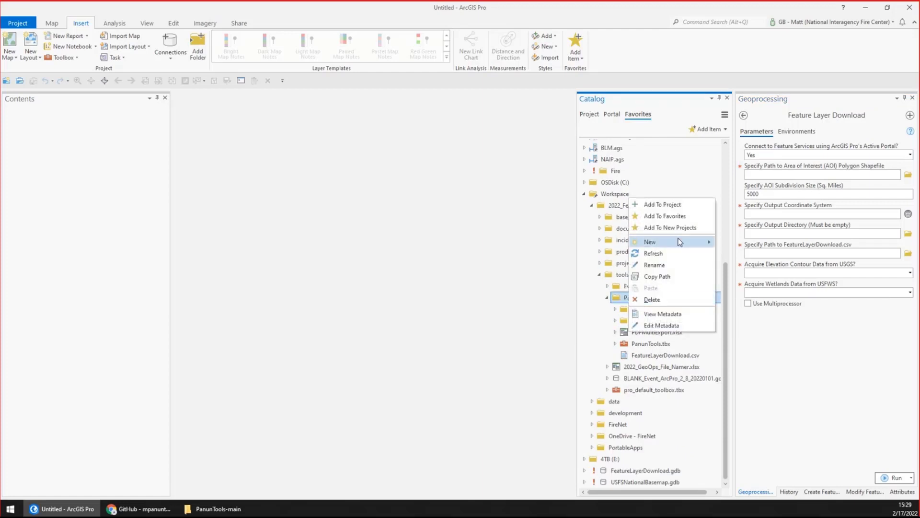
mouse_move(680, 242)
click(736, 346)
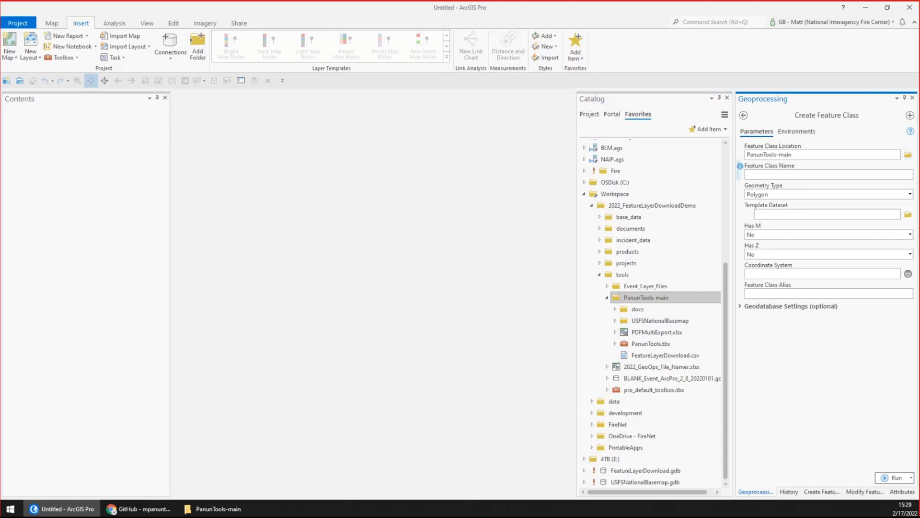
text(AOI)
Step: Assign the NAD 1983 UTM Zone 12N coordinate system to the AOI shapefile and create it
click(909, 274)
click(343, 243)
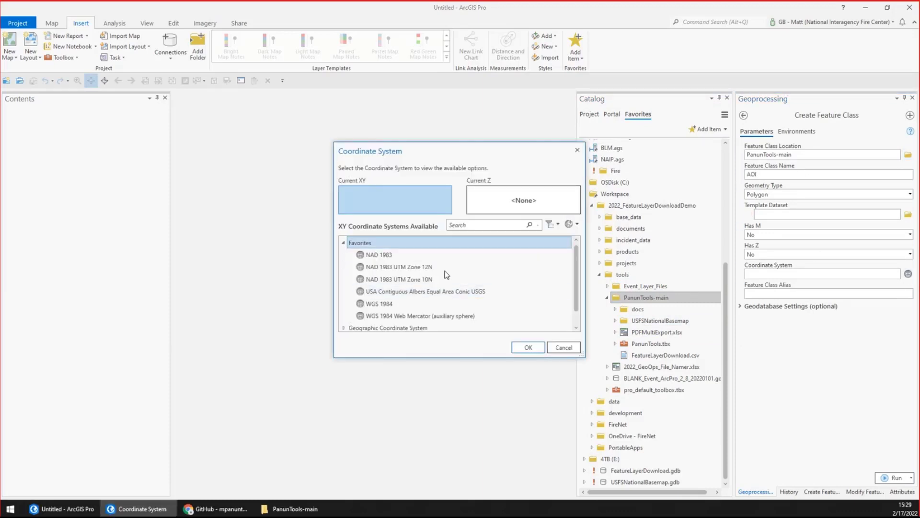
click(378, 267)
click(536, 347)
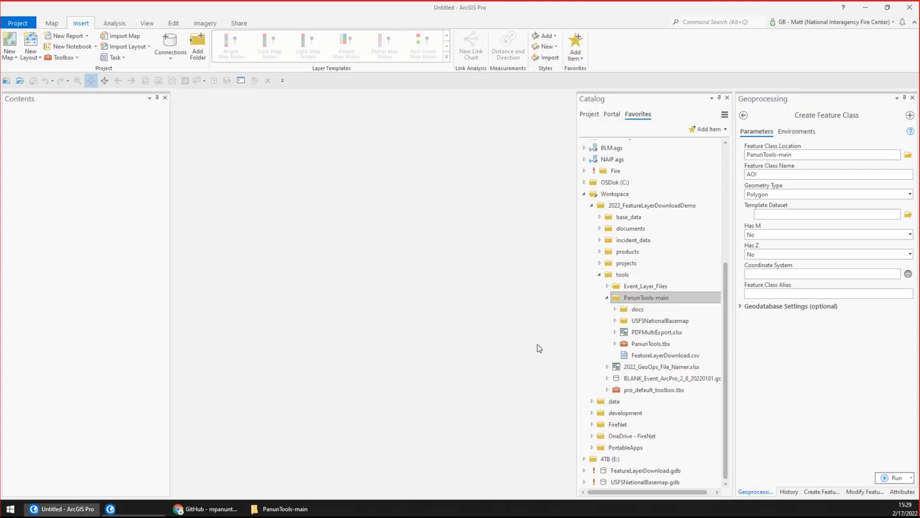
click(894, 477)
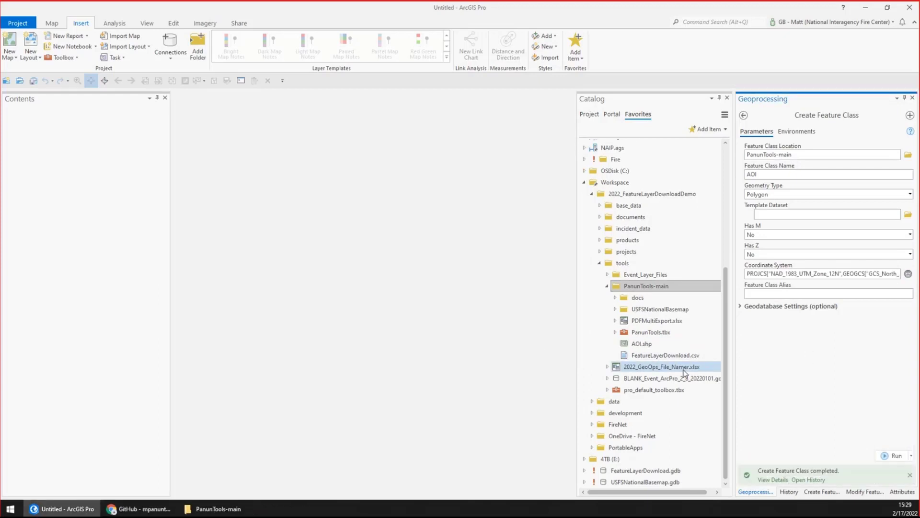
Step: Add AOI.shp from the PanunTools-main folder to a new map
right_click(648, 345)
mouse_move(677, 351)
click(738, 352)
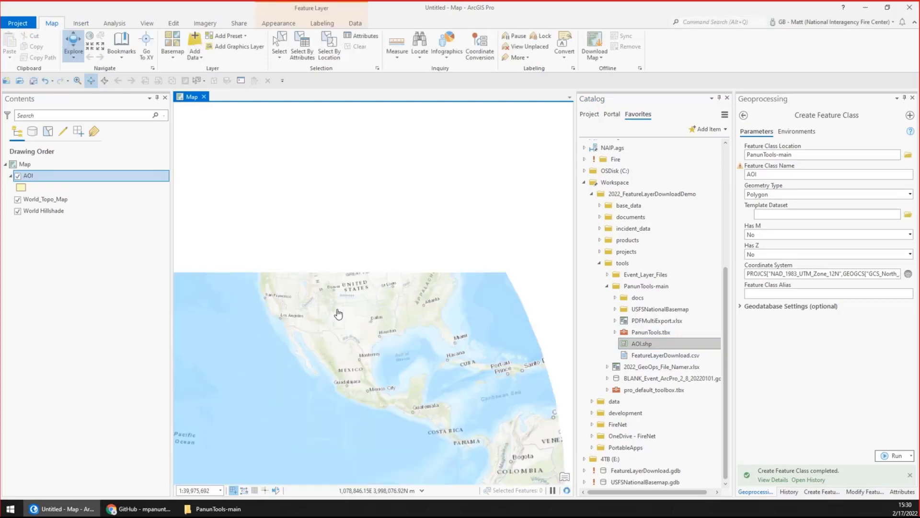
Step: Draw a roughly rectangular four-sided AOI polygon around Salt Lake City, from the Great Salt Lake's southern end to near Park City and Alpine
scroll(301, 291, up, 8)
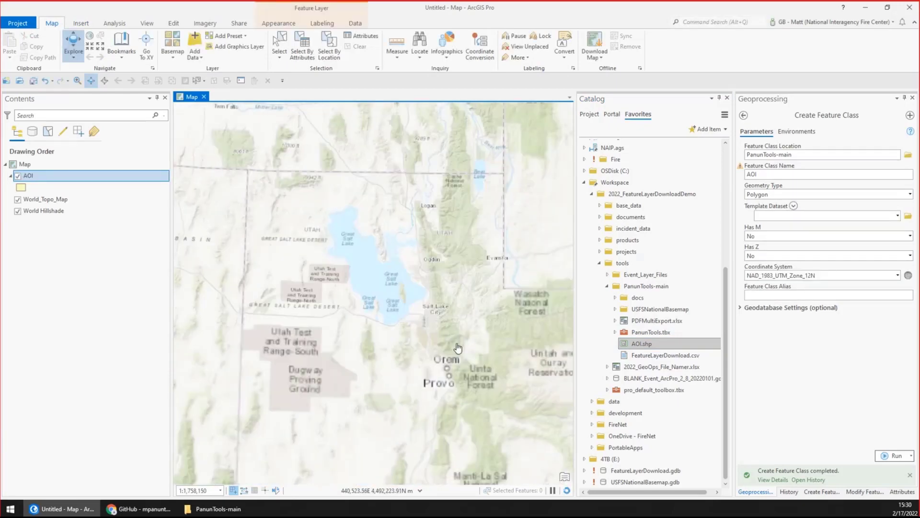
scroll(410, 297, up, 3)
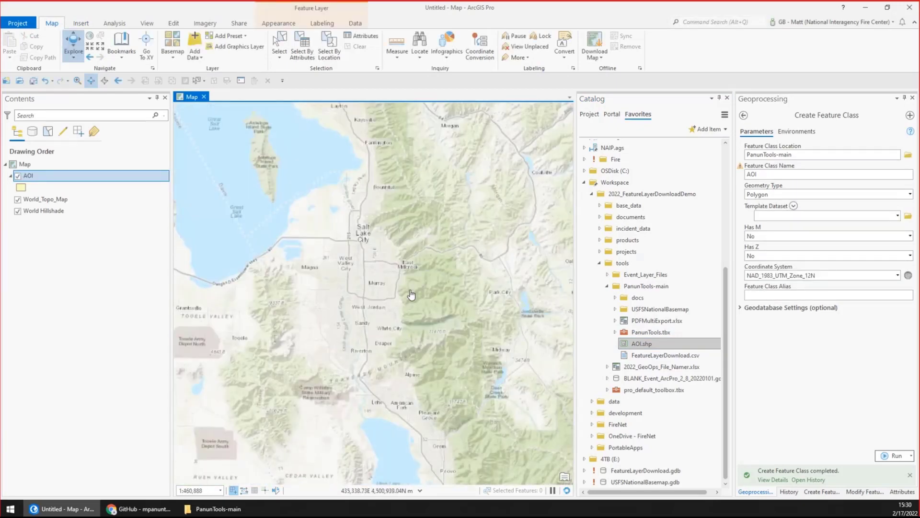
scroll(411, 294, down, 2)
scroll(406, 306, up, 2)
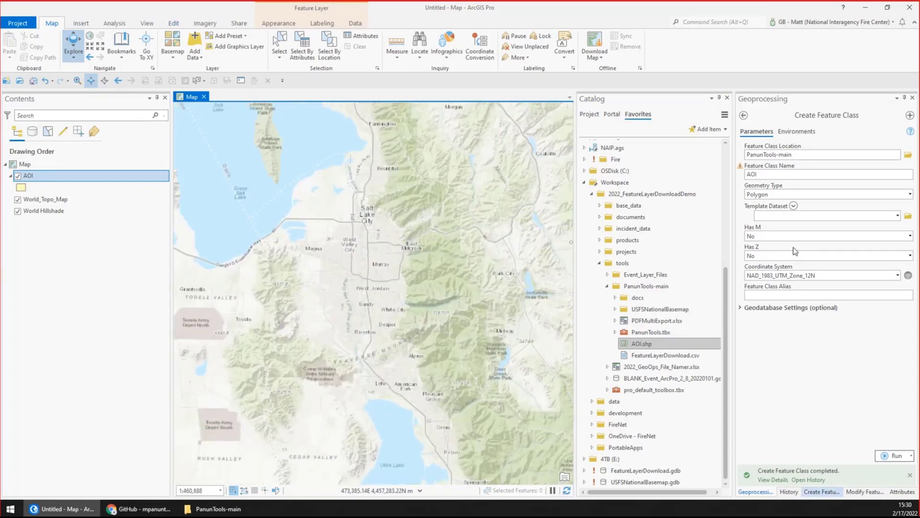
click(757, 156)
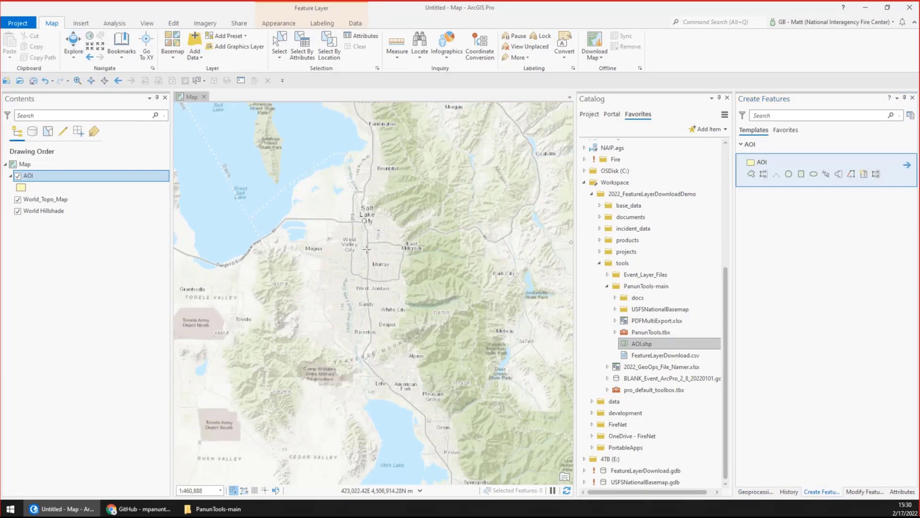
click(275, 175)
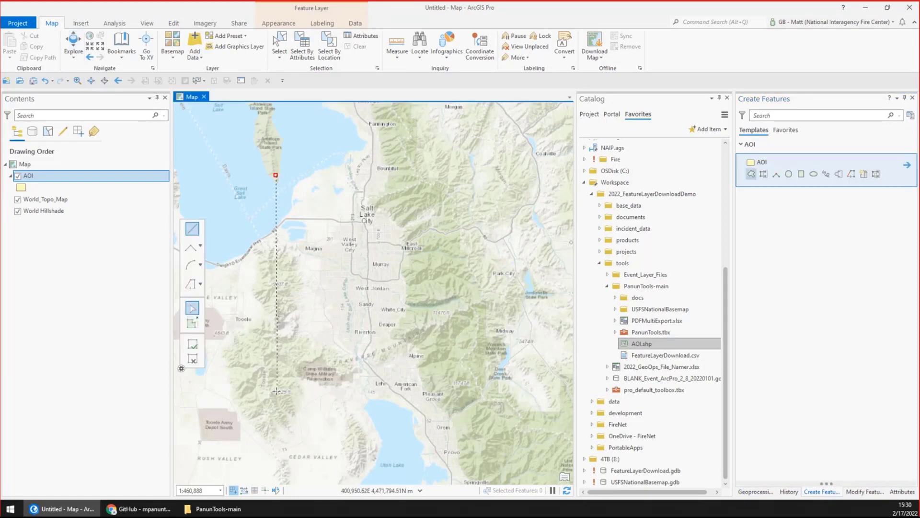
click(266, 395)
click(494, 391)
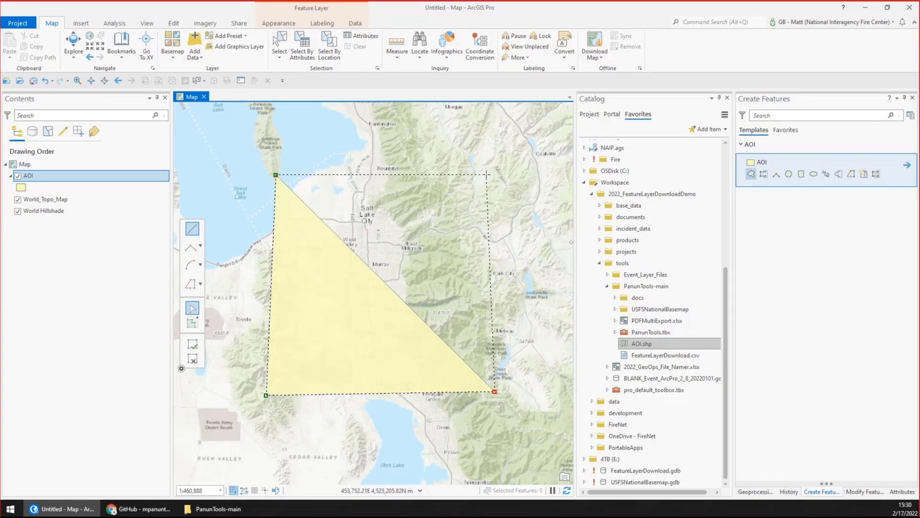
double_click(497, 176)
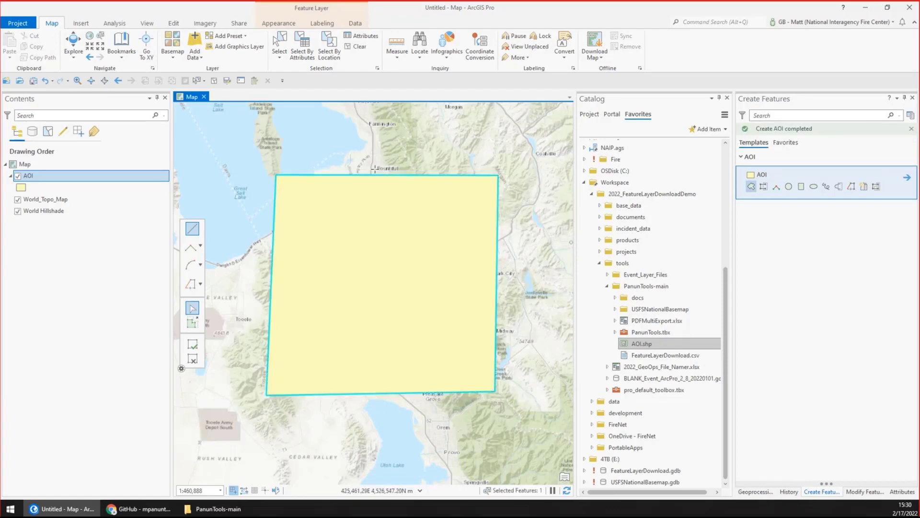
Step: Save the AOI layer's edits and clear the polygon's selection
click(227, 80)
click(471, 270)
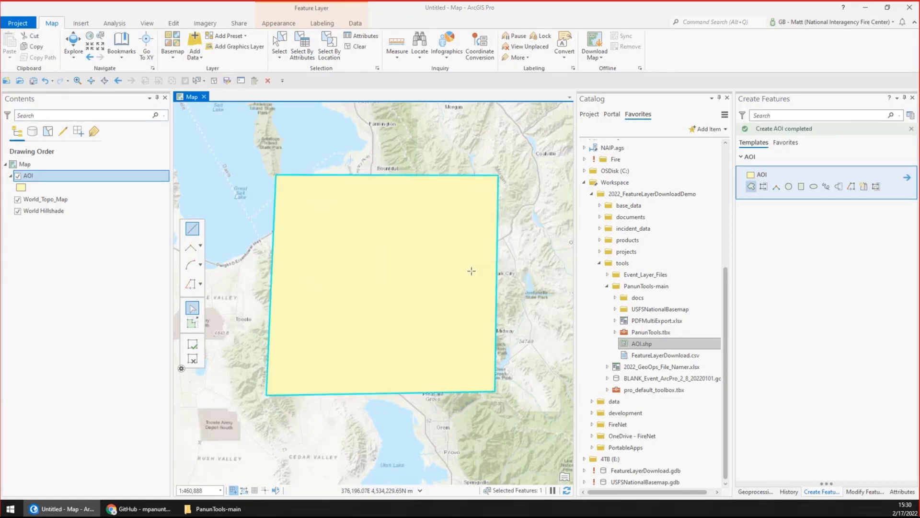
click(213, 83)
Step: Set the AOI layer's polygon fill to no color, leaving only its outline
click(20, 187)
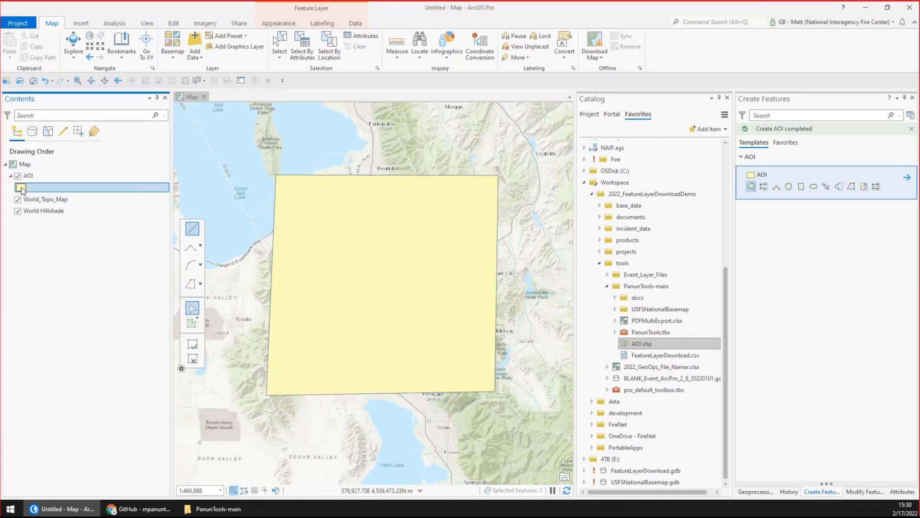
right_click(20, 188)
click(41, 194)
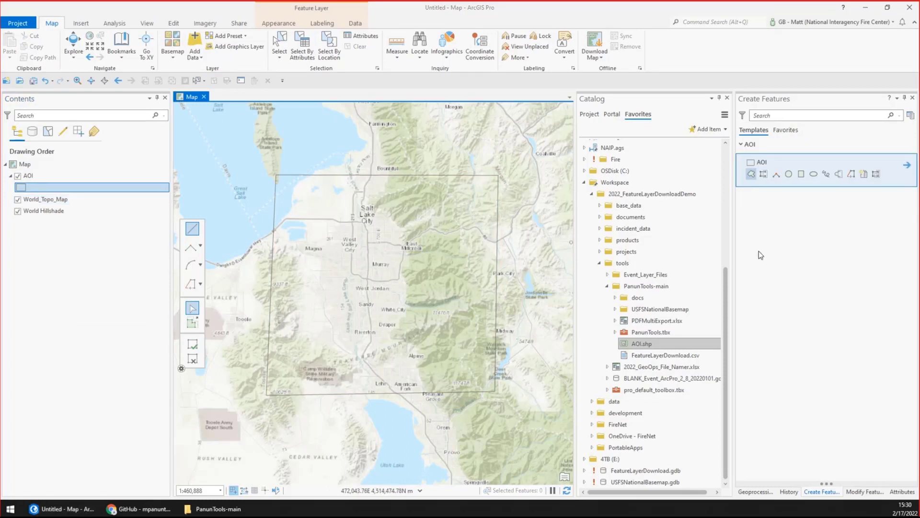
Step: Open the Feature Layer Download tool from the Data Download toolset of PanunTools.tbx
click(646, 265)
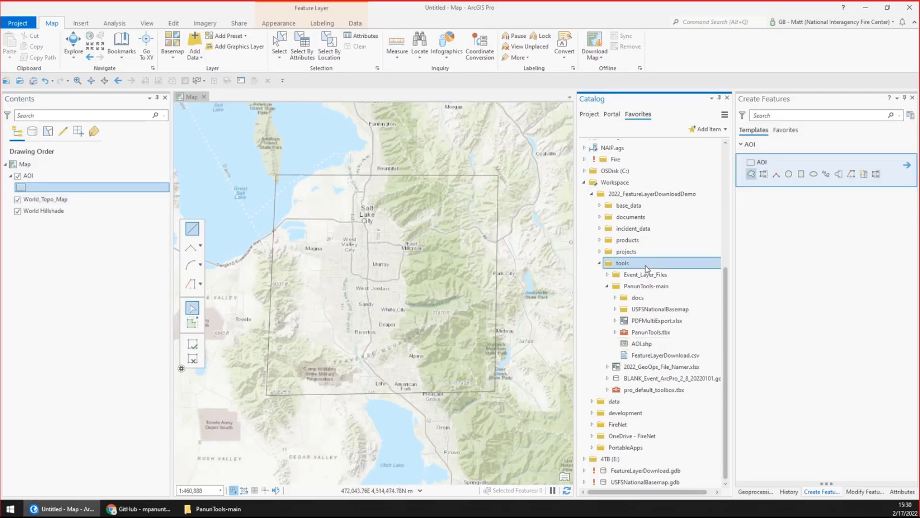
click(615, 332)
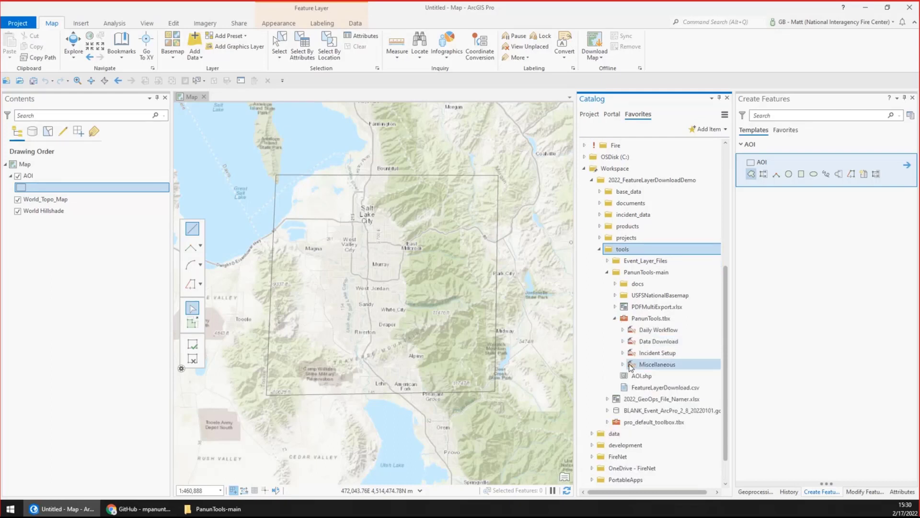
click(623, 342)
double_click(678, 365)
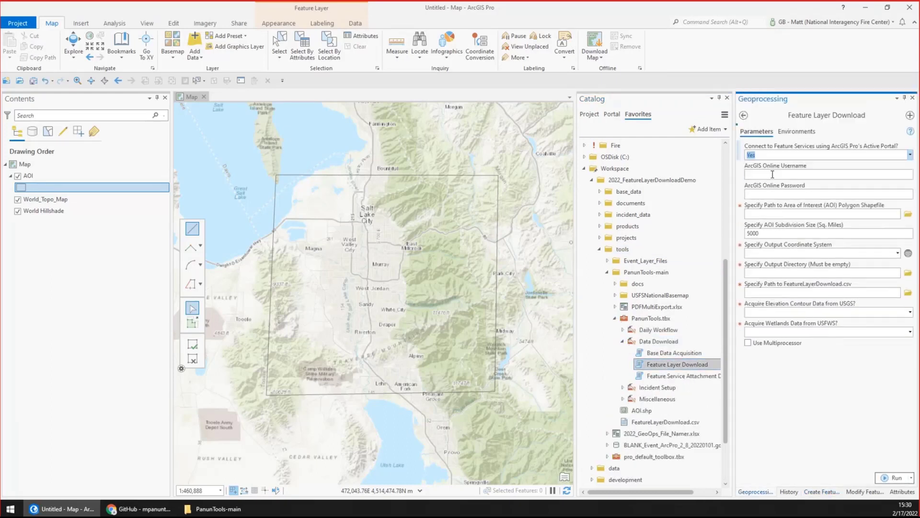
Step: Set the tool's Area of Interest polygon shapefile path to AOI.shp from the PanunTools-main folder
click(773, 174)
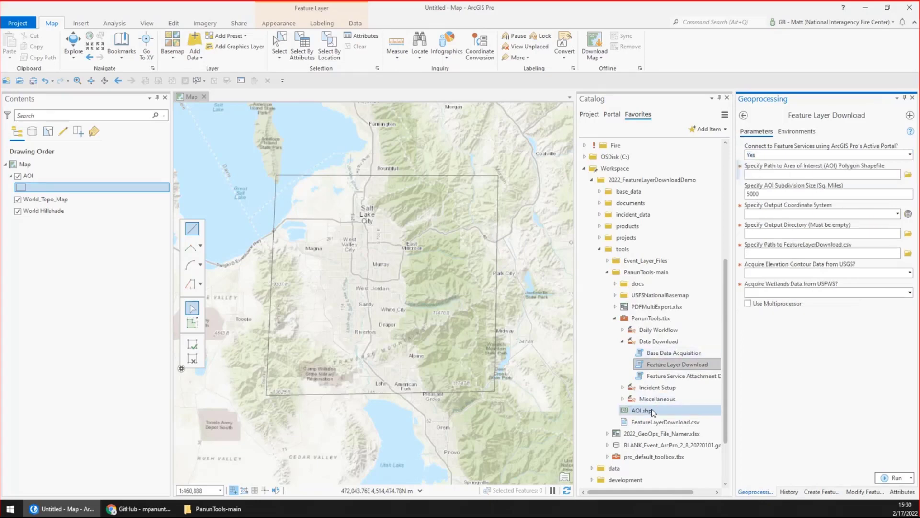
drag(641, 410, 781, 175)
key(shift+End)
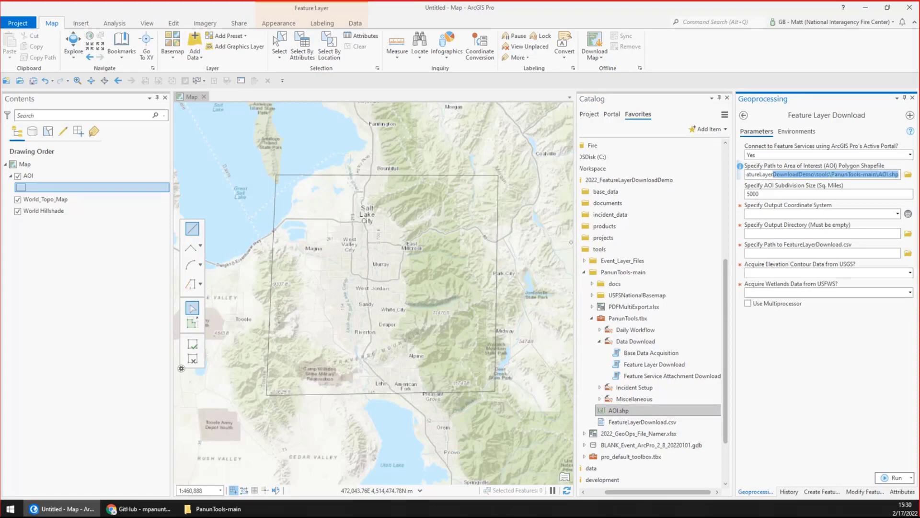
click(835, 193)
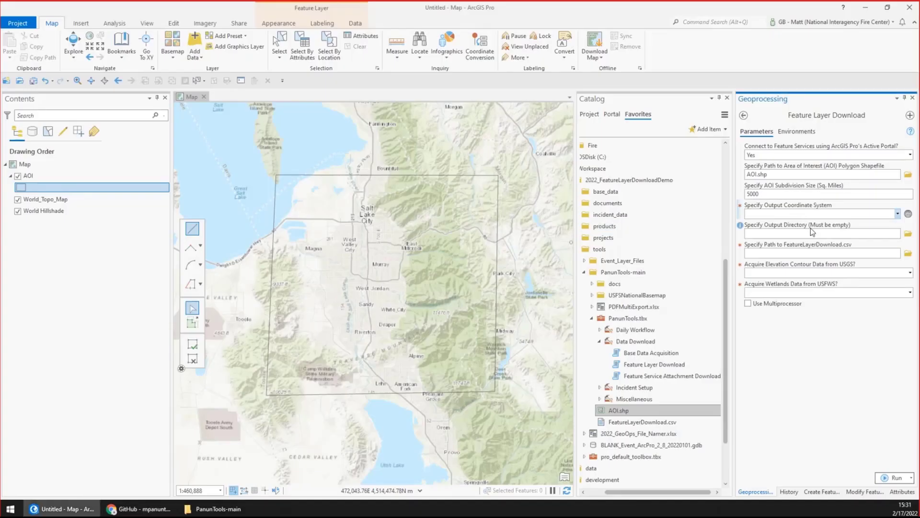
Step: Set the tool's output coordinate system to NAD 1983 UTM Zone 12N from the favorite coordinate systems
click(908, 214)
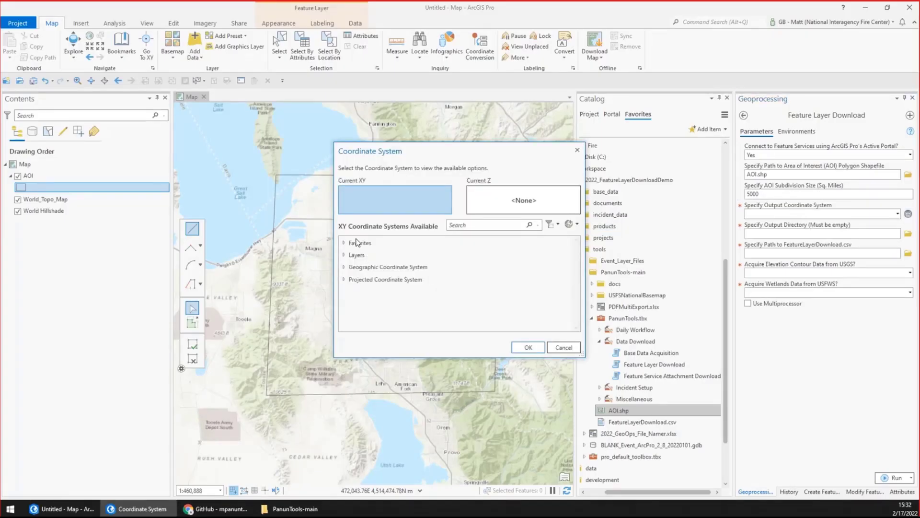
click(356, 242)
click(407, 267)
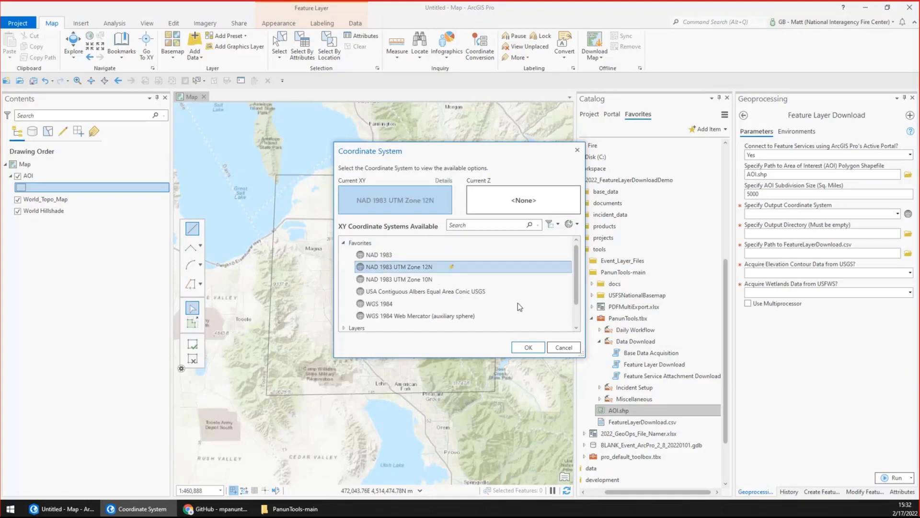
click(528, 347)
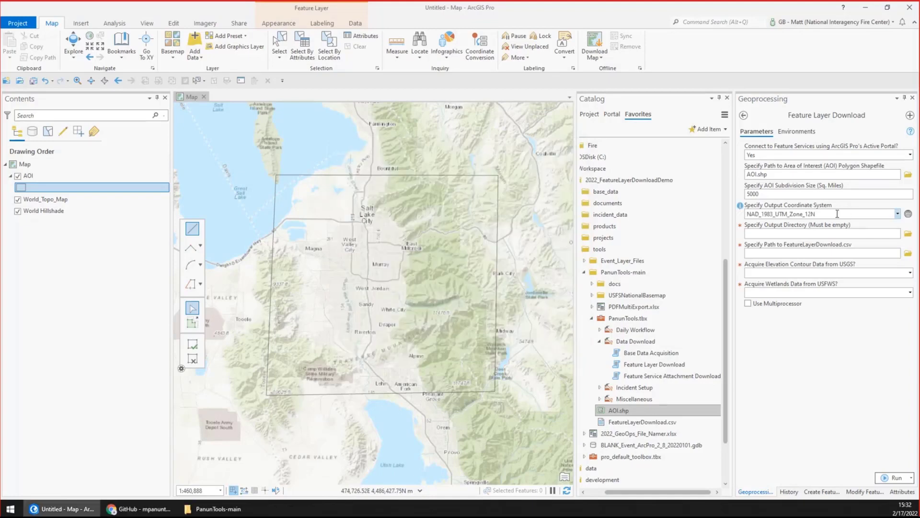
click(822, 356)
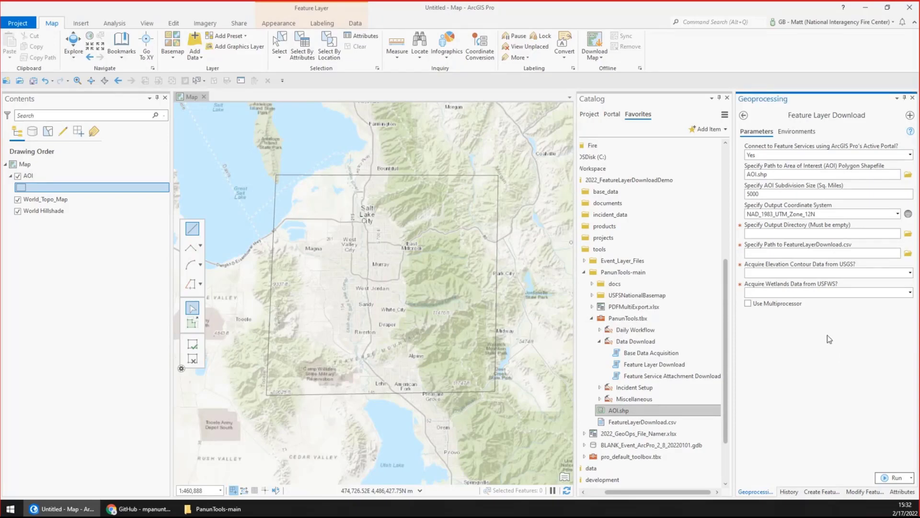
Step: Create a folder named output inside PanunTools-main and set it as the tool's output directory
click(813, 234)
right_click(623, 272)
mouse_move(643, 275)
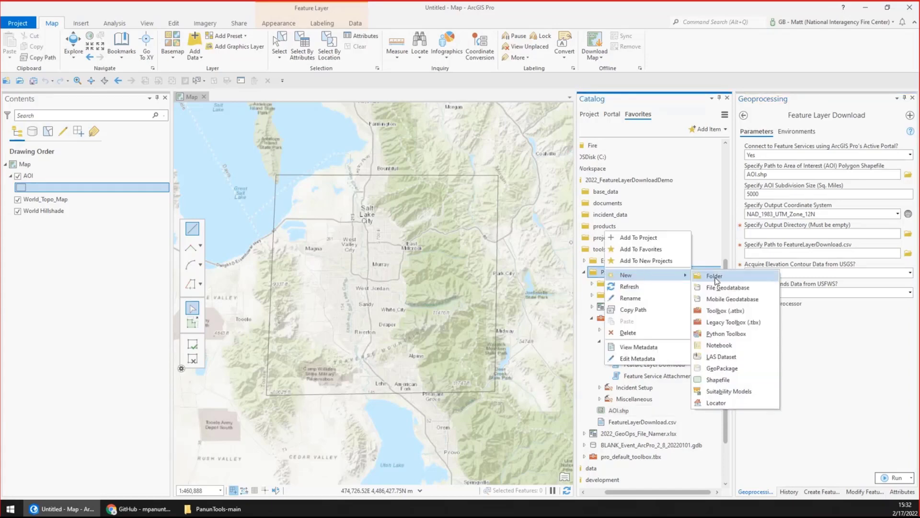
click(714, 277)
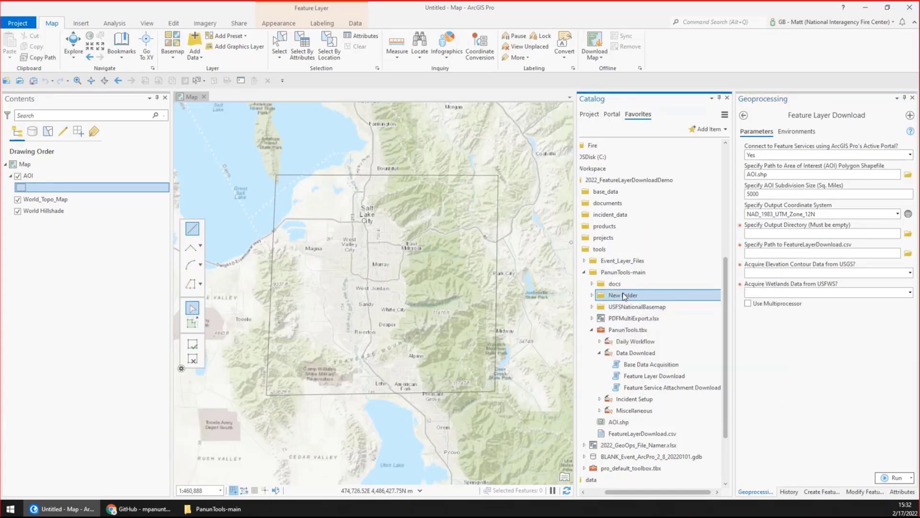
right_click(633, 295)
click(647, 317)
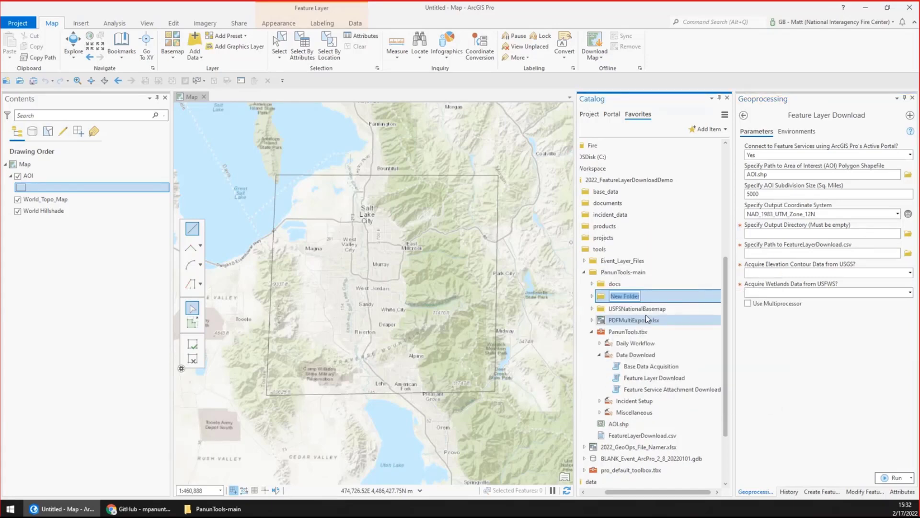
key(Return)
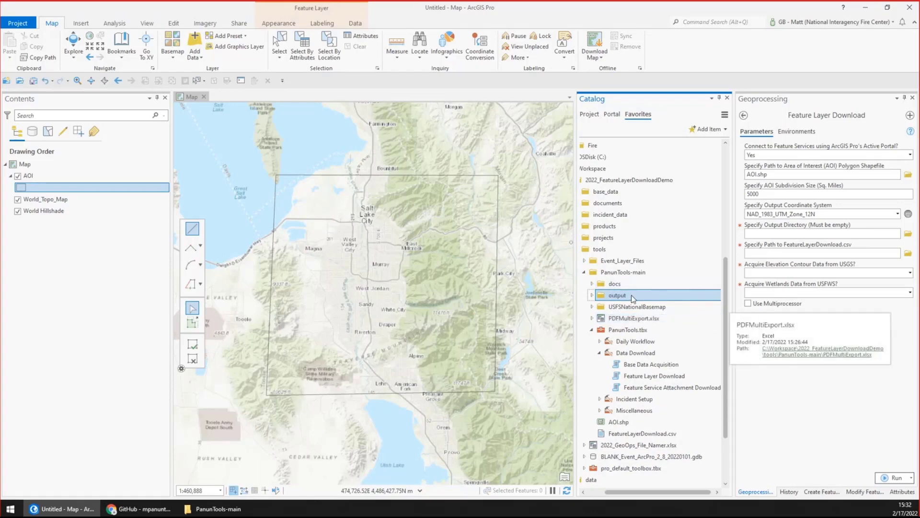
drag(633, 298, 791, 235)
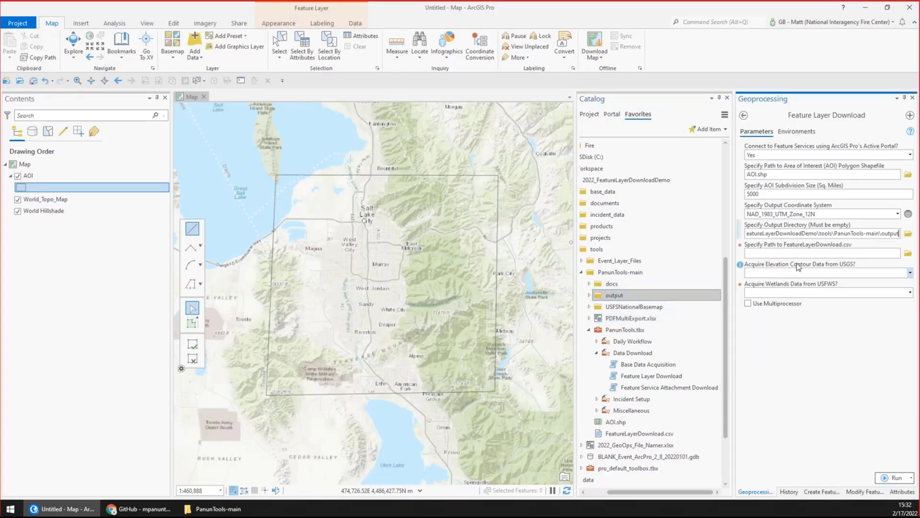
key(Tab)
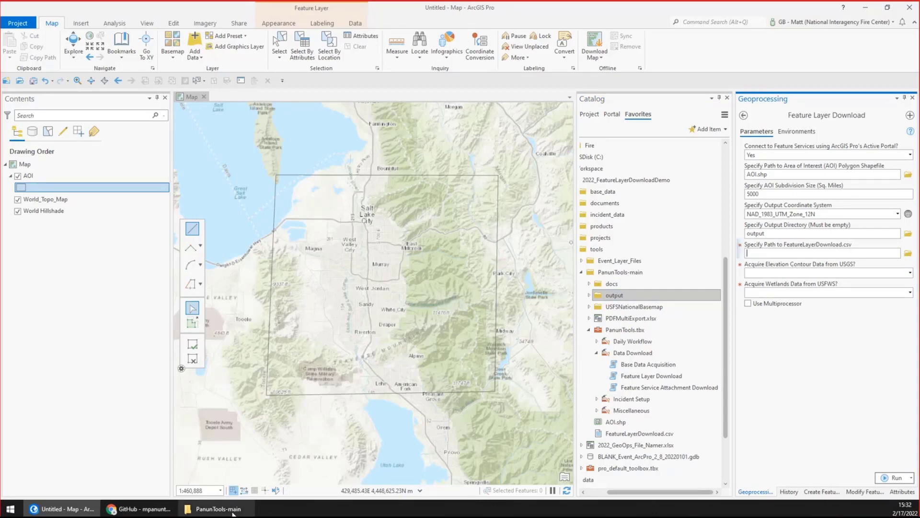
Step: Open FeatureLayerDownload.csv from the PanunTools-main folder in Excel and fit the column widths to their contents
click(219, 508)
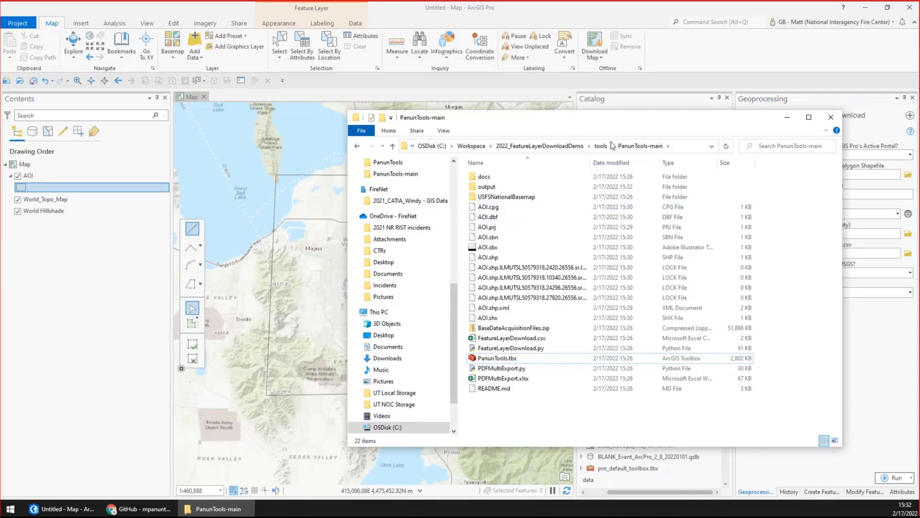
click(501, 338)
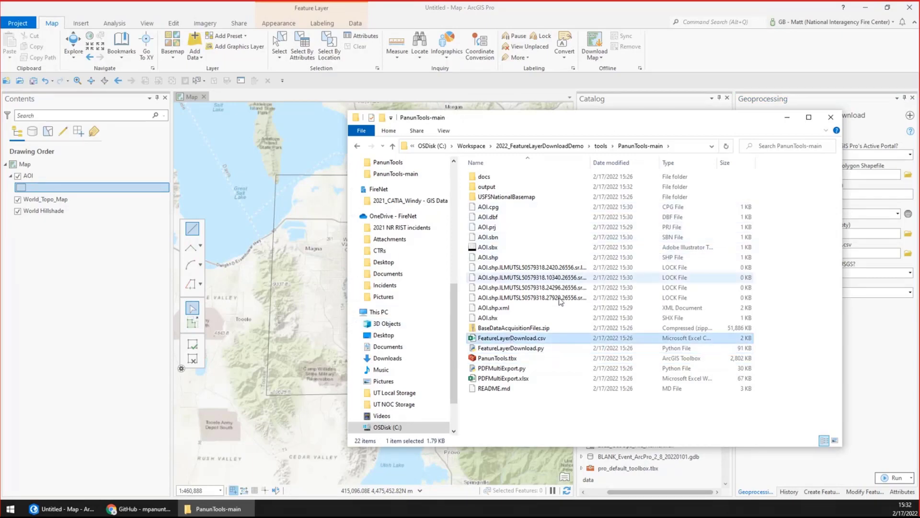
double_click(528, 339)
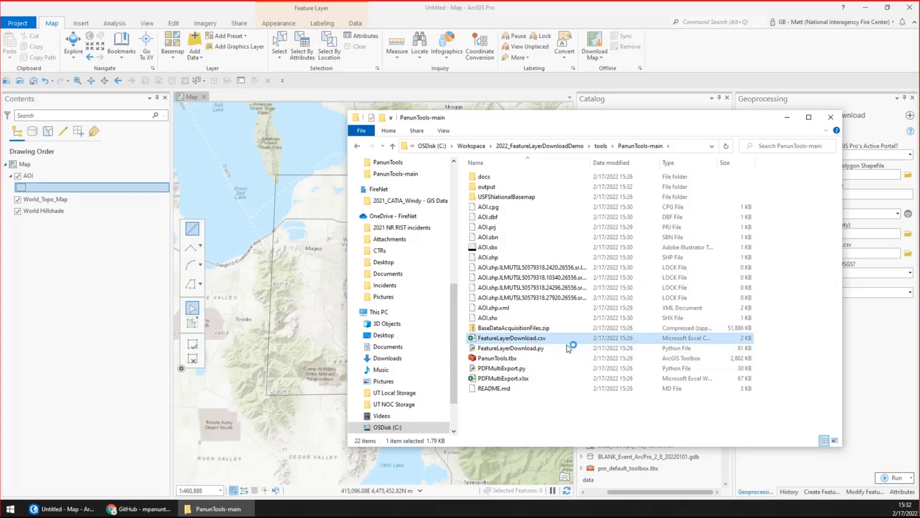
click(786, 120)
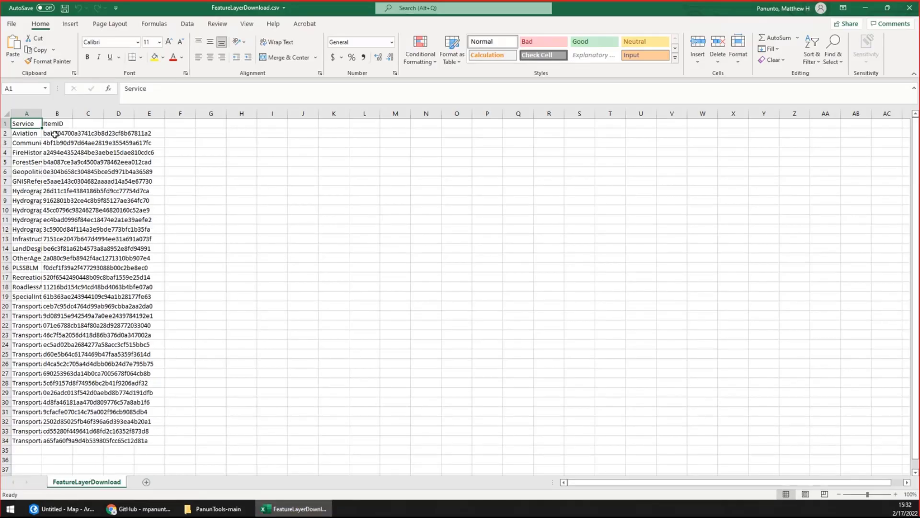
click(7, 114)
double_click(45, 115)
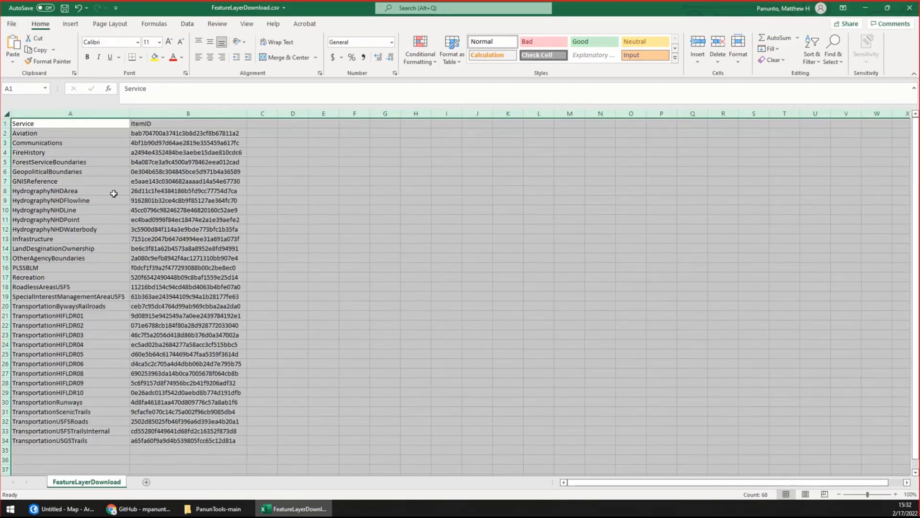
click(136, 192)
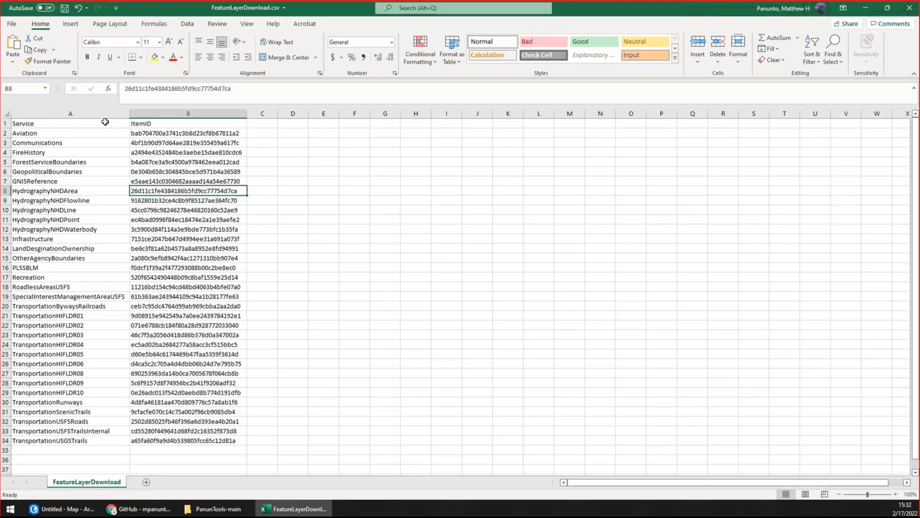
Step: Examine the Service and ItemID columns to see which feature services the CSV lists
click(74, 124)
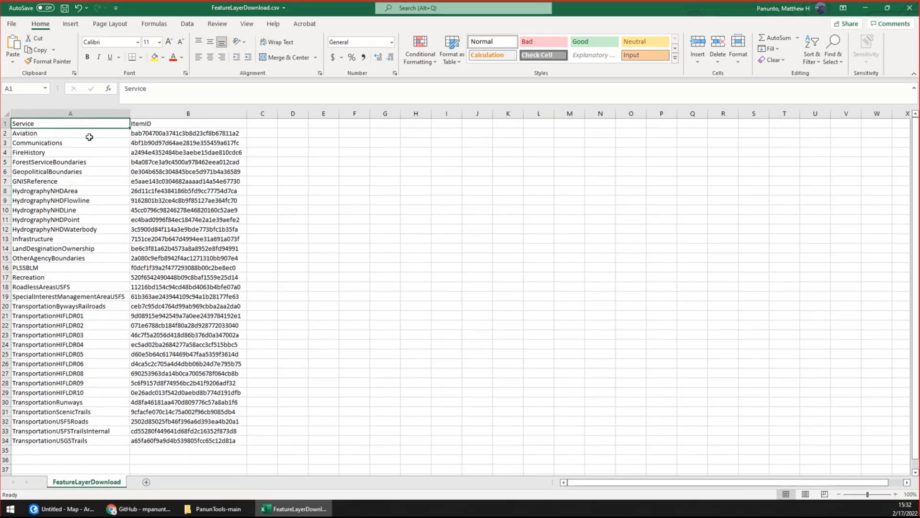
key(Right)
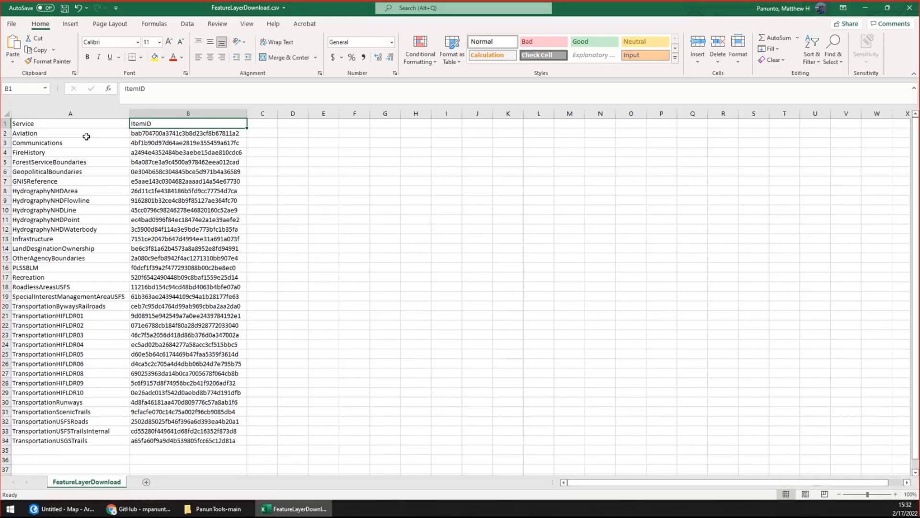
drag(61, 134, 140, 133)
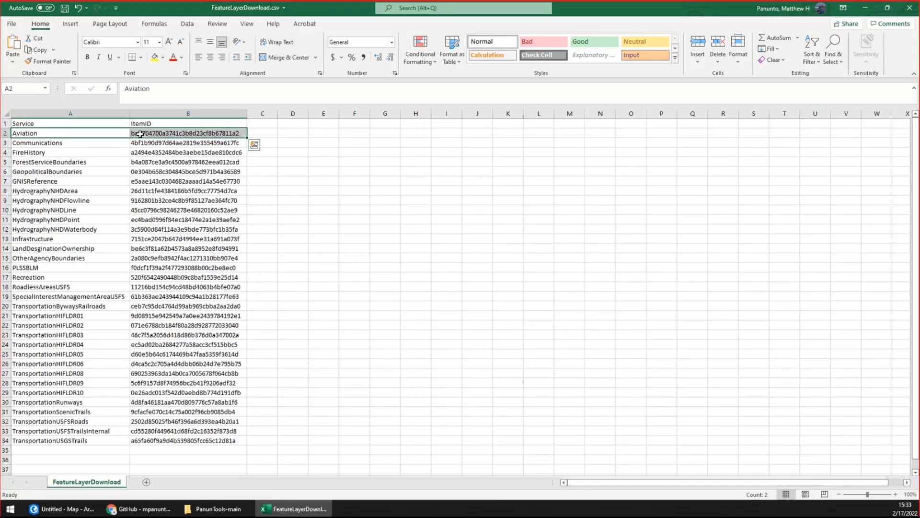
click(68, 170)
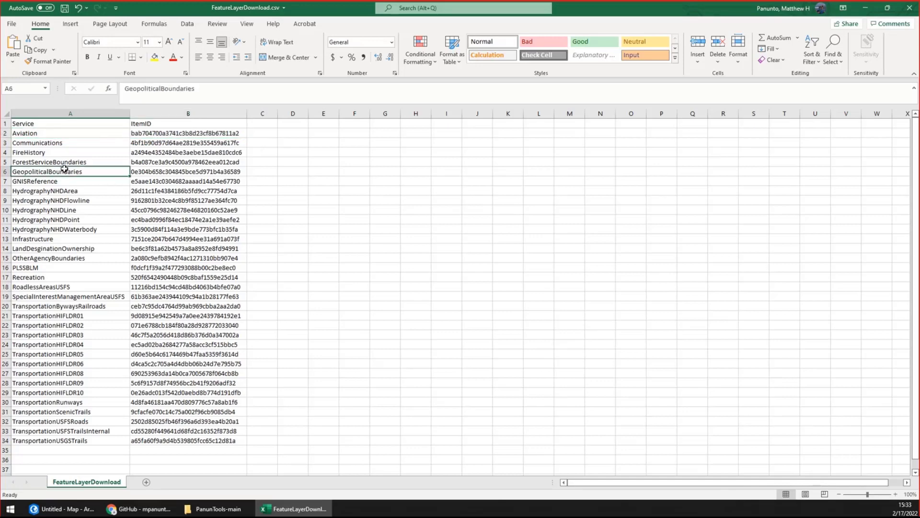
click(71, 144)
click(70, 366)
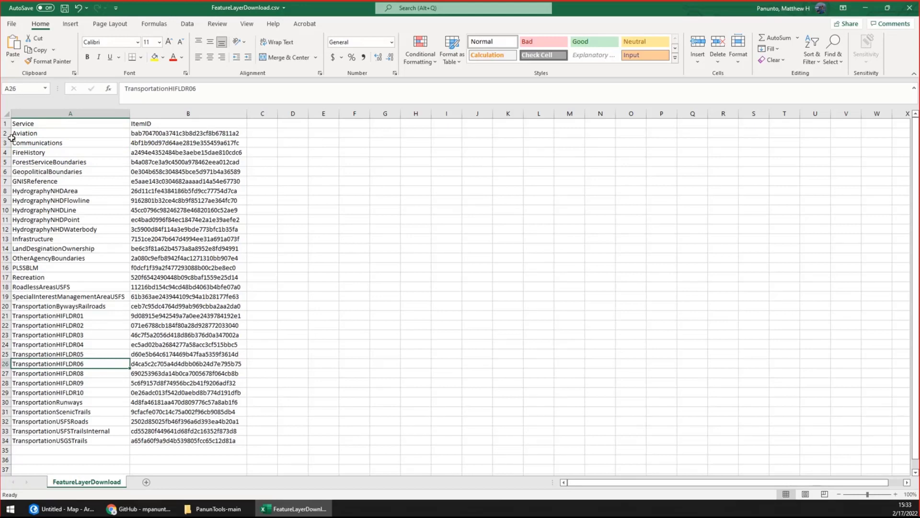
Step: Delete the service rows from Aviation through TransportationHIFLDR09 in the CSV
drag(3, 133, 2, 382)
right_click(2, 383)
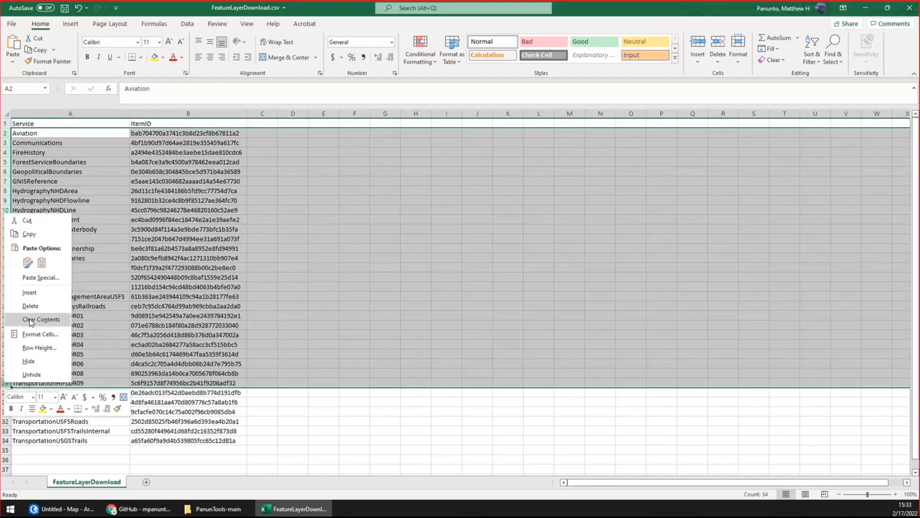
click(27, 359)
click(103, 161)
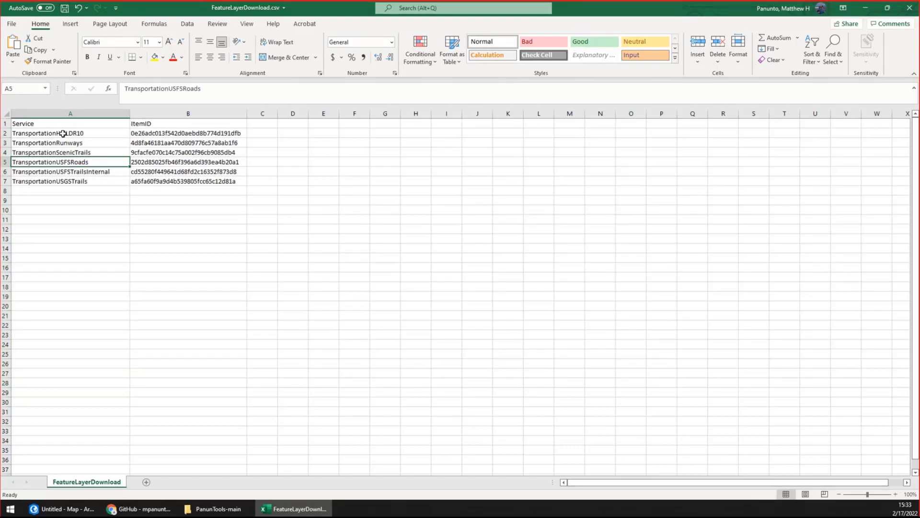
drag(63, 133, 210, 171)
Step: Add a service row named GRSG_Habitat below TransportationUSGSTrails, with random placeholder text as its ItemID
click(89, 190)
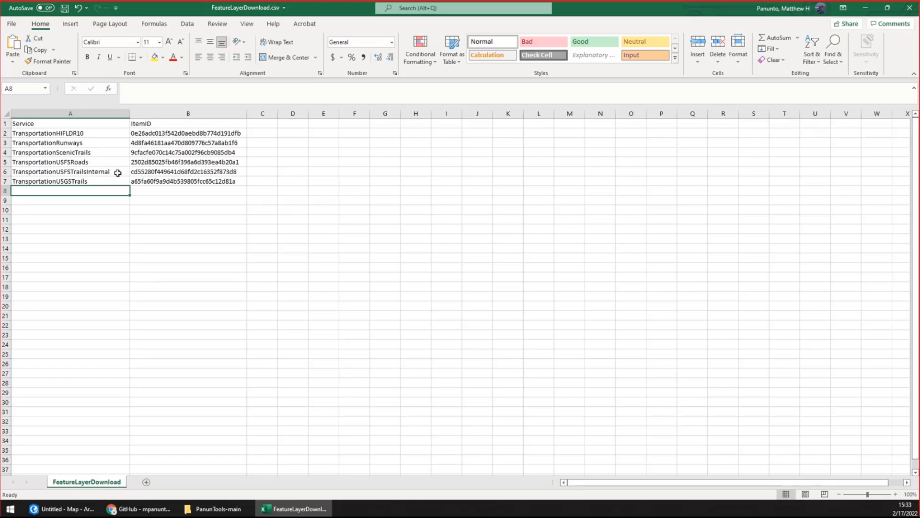
text(G)
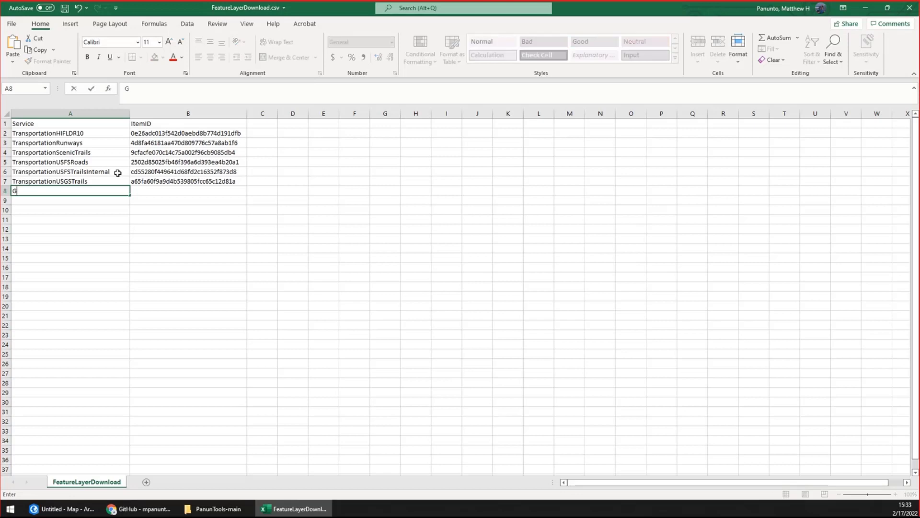
text(RSG_Habitat)
key(Tab)
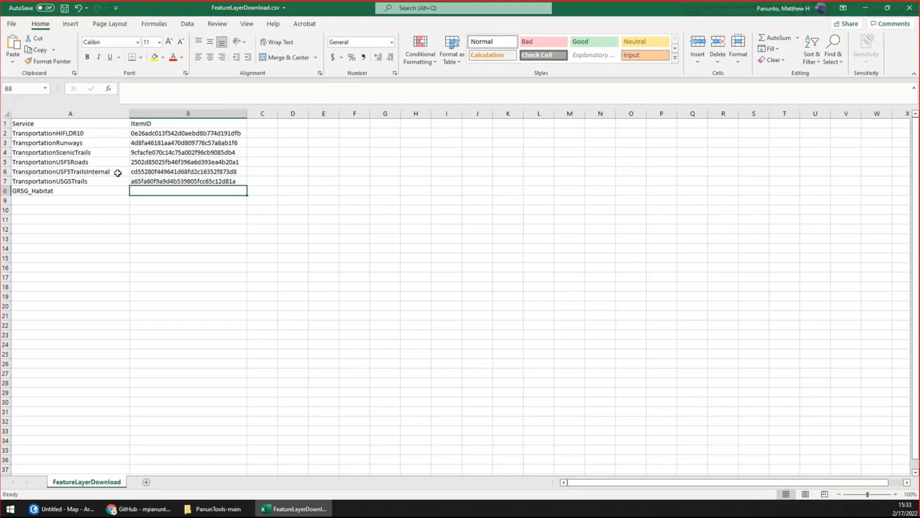
text(fjdksfjal;djfiijiodjfijewlkfnkdljsflkjfk)
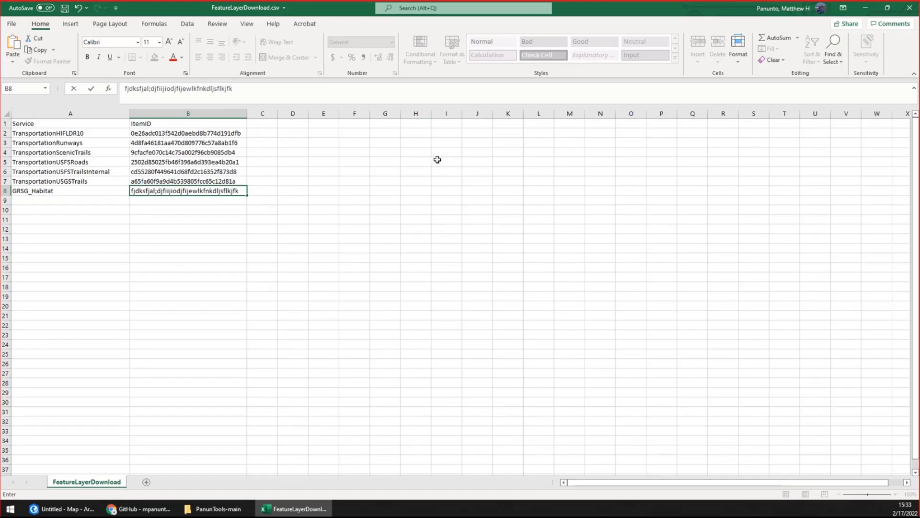
Step: Close the CSV without saving and set the tool's FeatureLayerDownload.csv path to the file in PanunTools-main
click(909, 13)
click(470, 268)
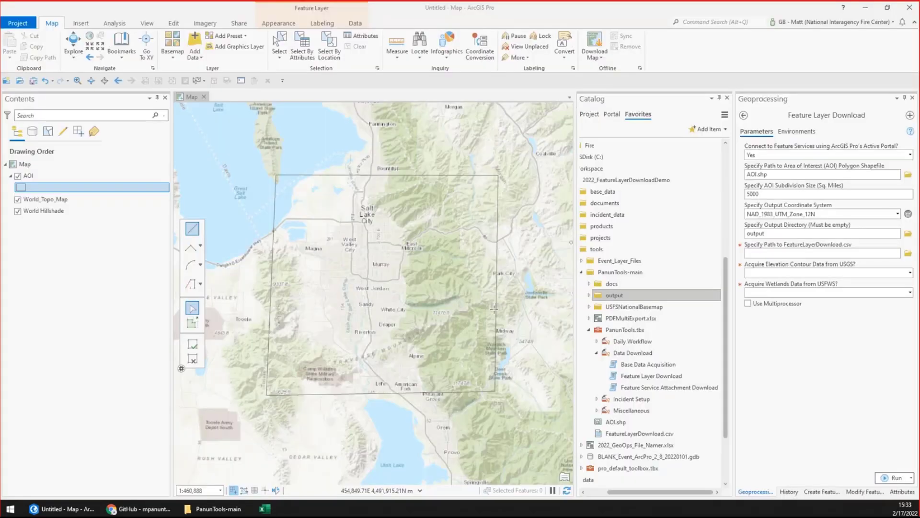
drag(642, 433, 817, 261)
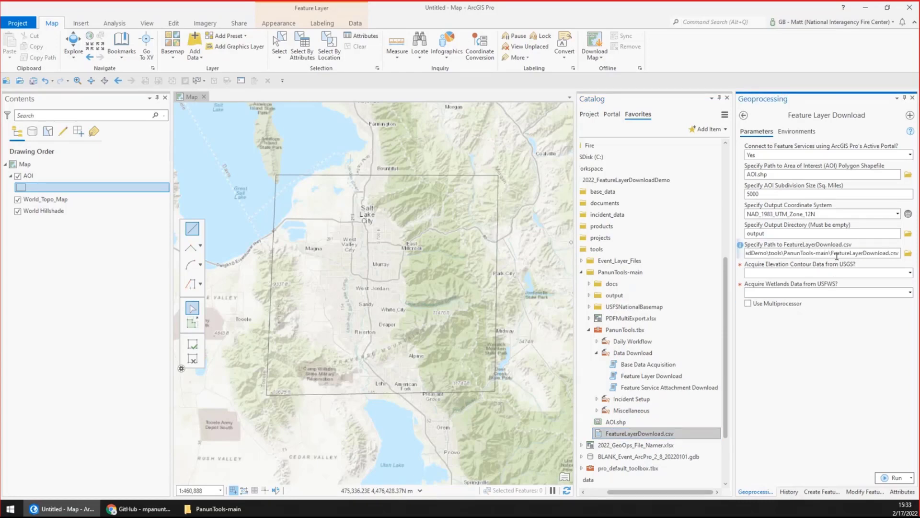
Step: Set both the USGS elevation contour and USFWS wetlands data acquisition to Yes, and enable the multiprocessor option
click(815, 274)
click(910, 273)
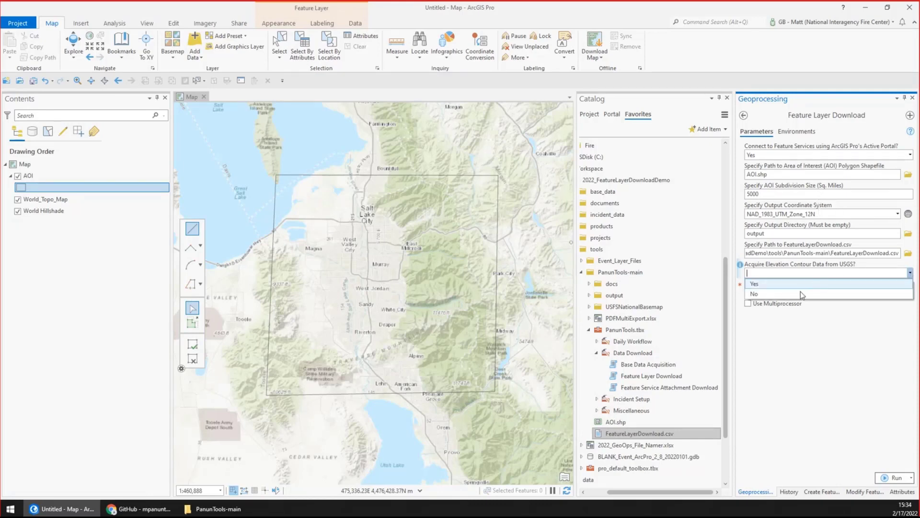
click(810, 284)
click(910, 293)
click(868, 304)
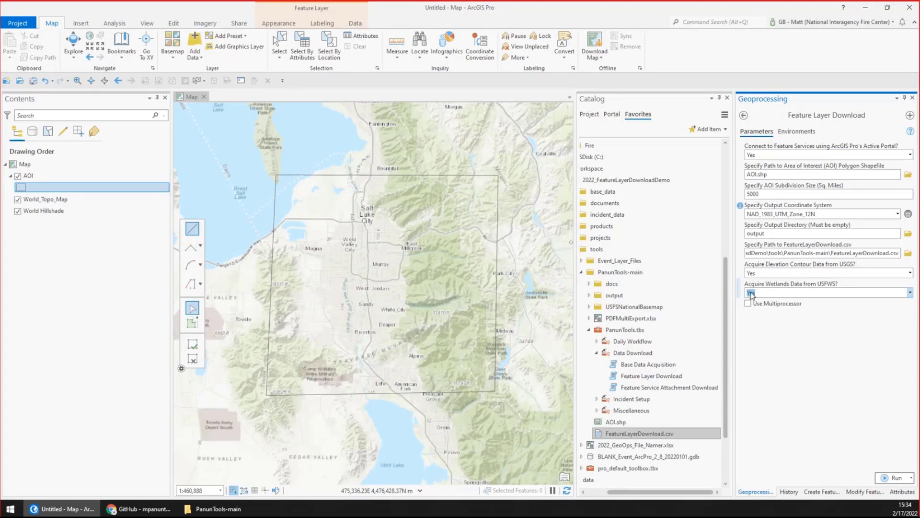
click(822, 377)
click(760, 304)
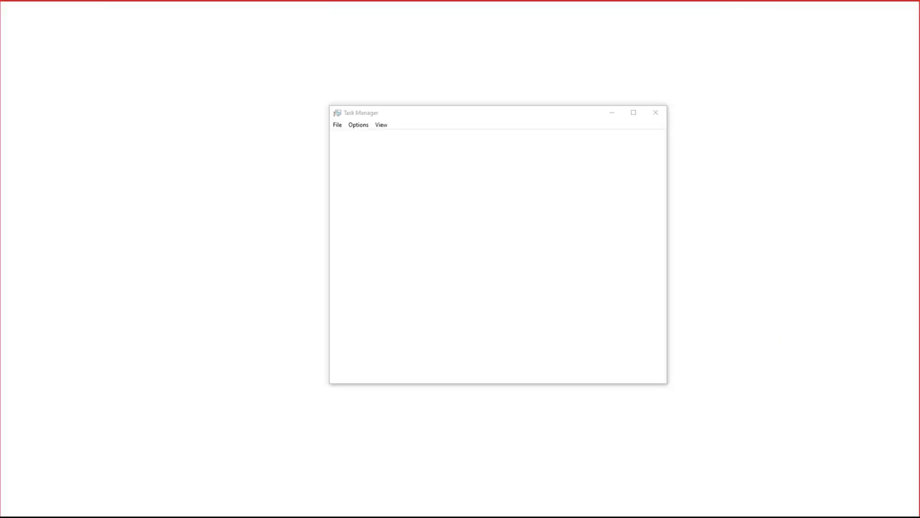
Step: Check the CPU's core and logical processor counts in Task Manager's performance data, and close Task Manager
drag(440, 117, 427, 115)
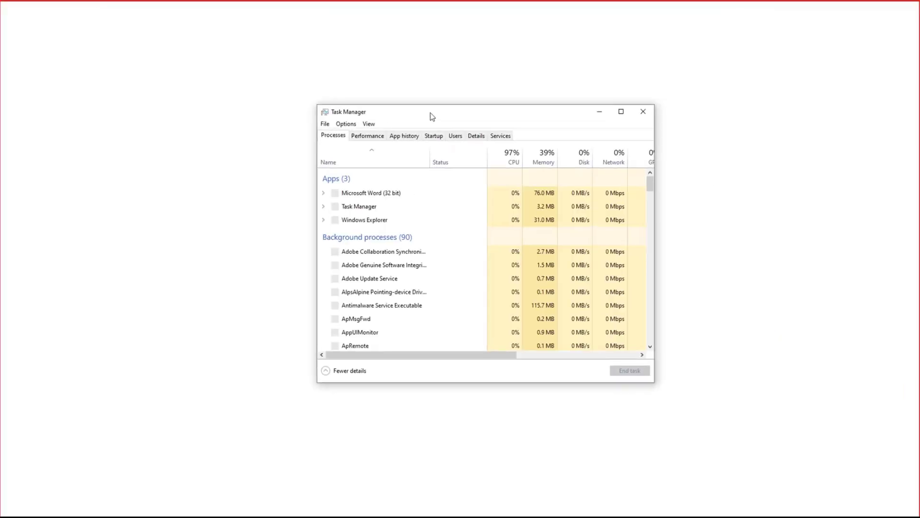
click(366, 140)
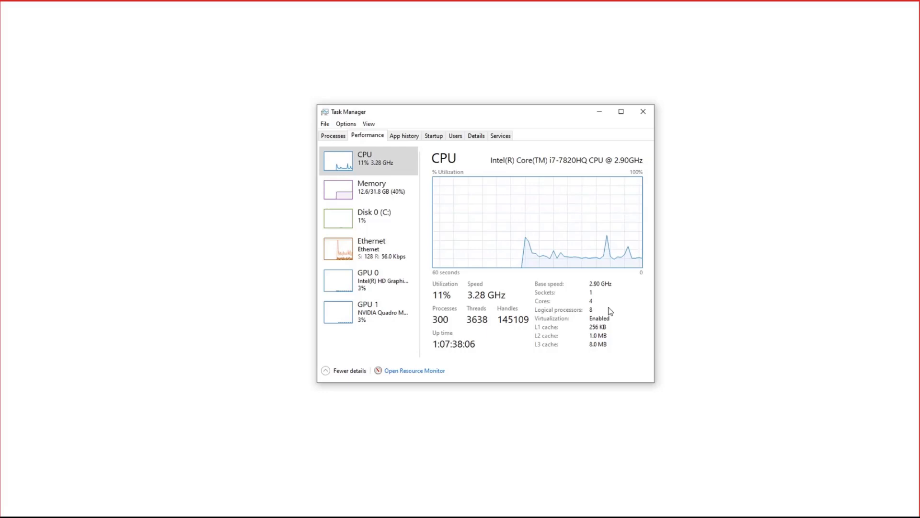
click(645, 117)
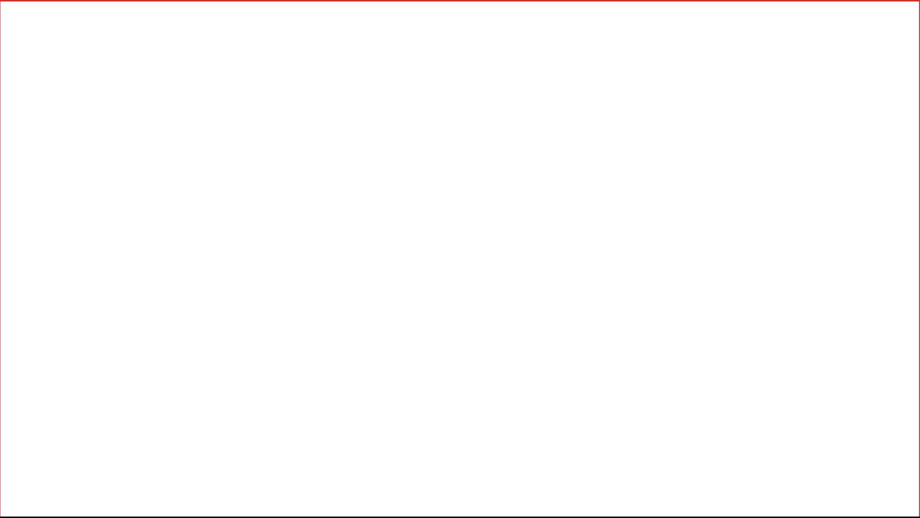
click(428, 240)
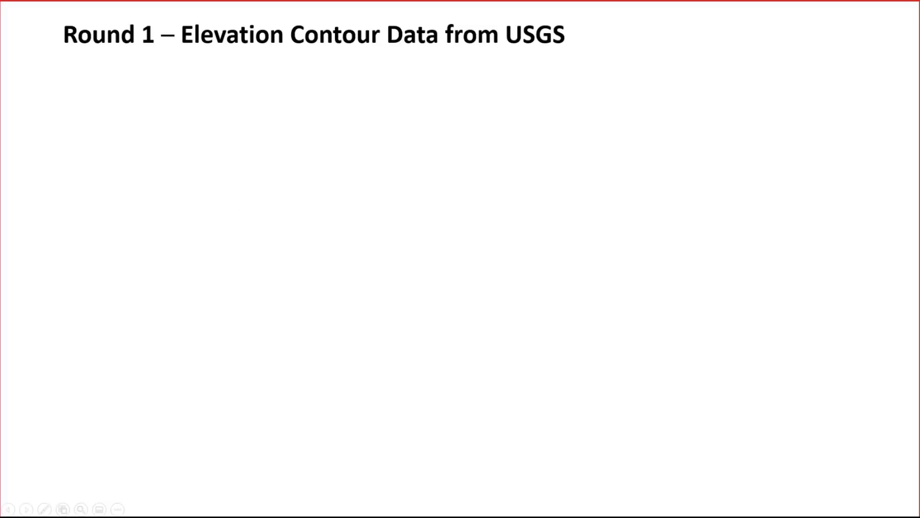
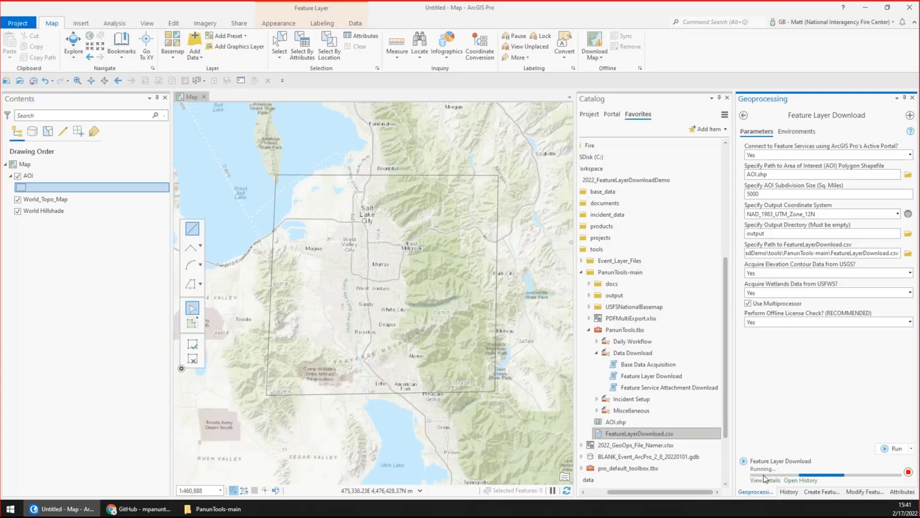
Step: View the details of the running Feature Layer Download tool and read its messages up to the offline license check
click(759, 481)
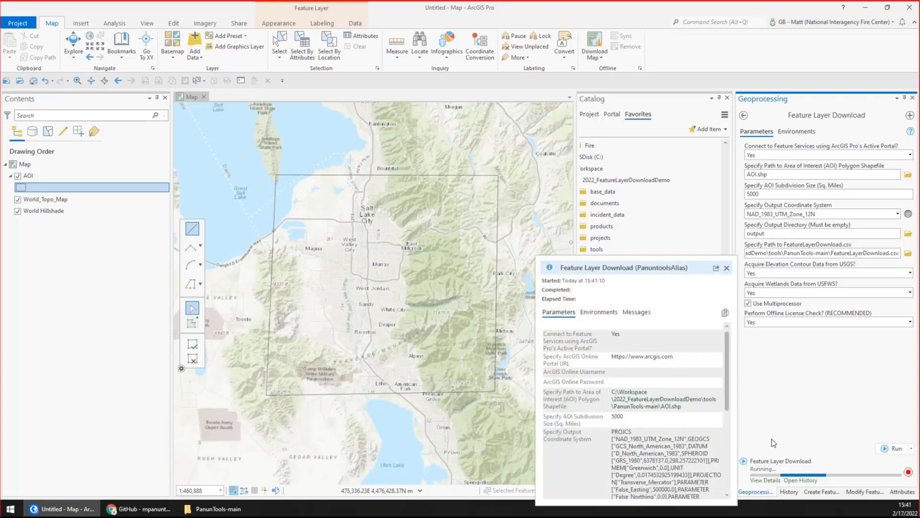
click(763, 480)
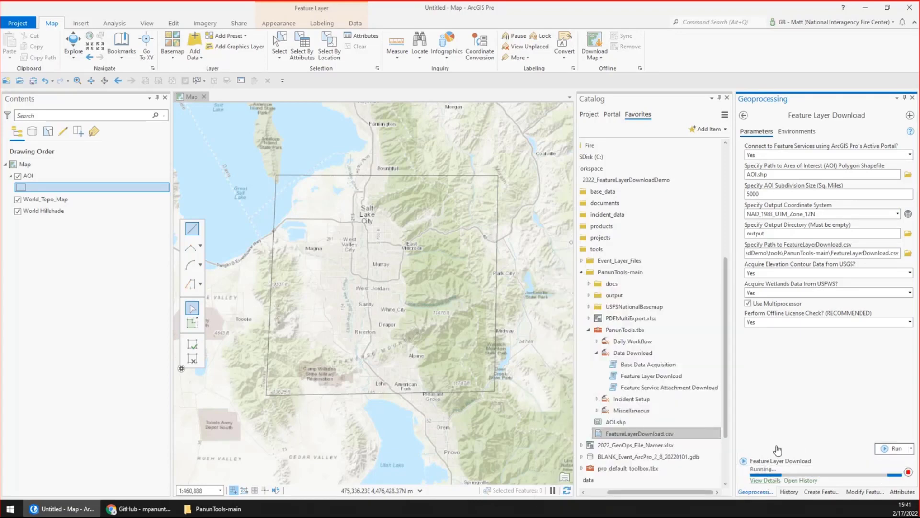
click(765, 480)
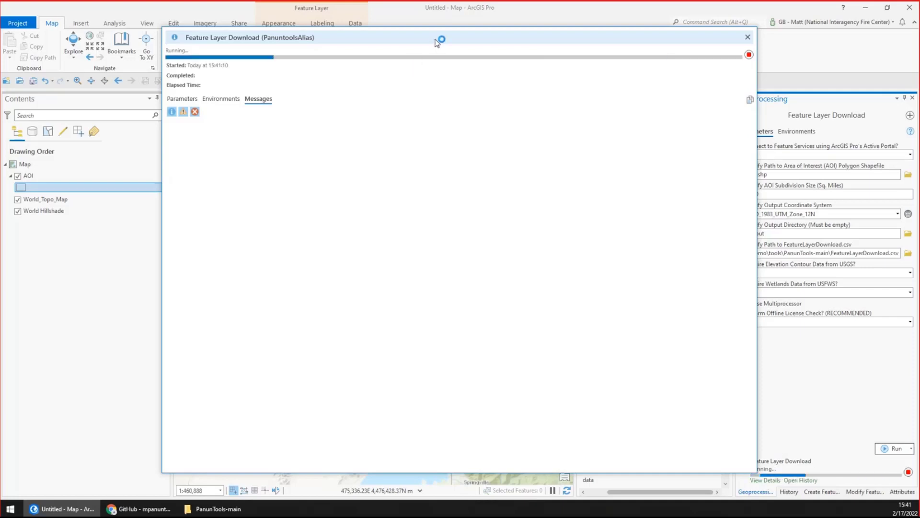
drag(438, 39, 382, 28)
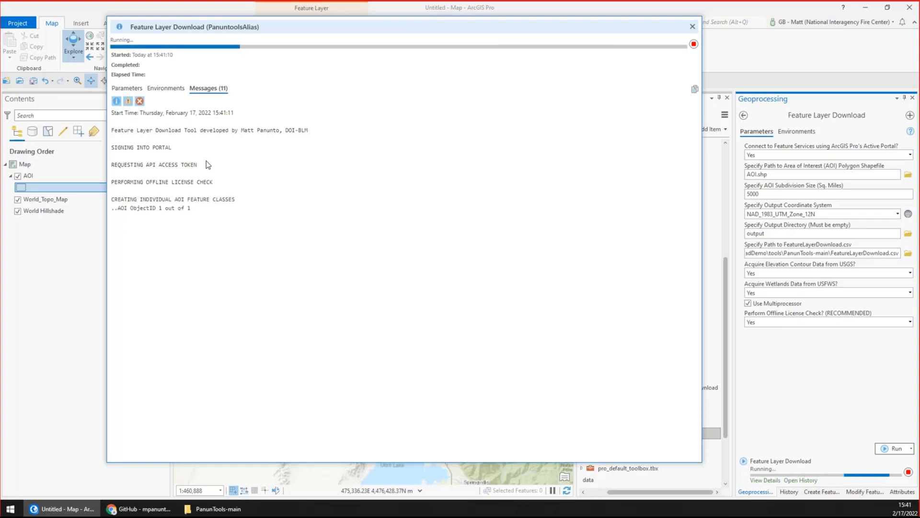
drag(125, 182, 226, 182)
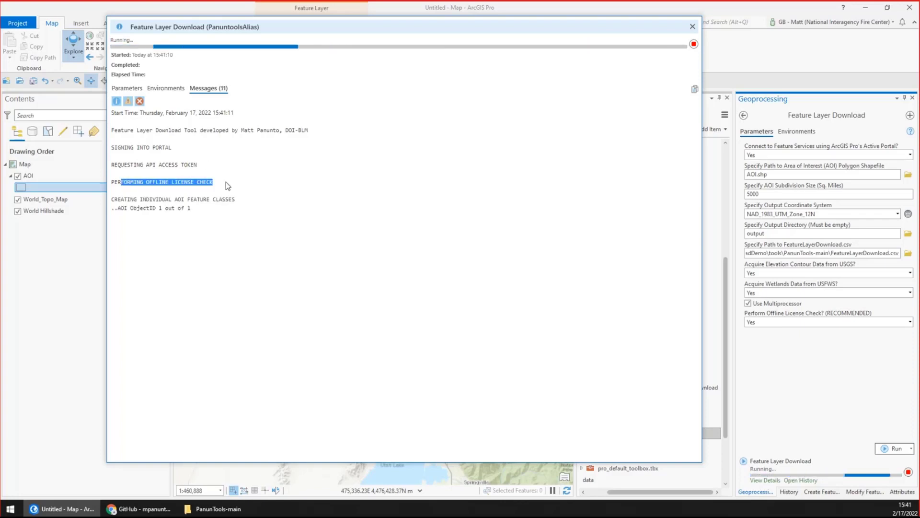
click(217, 186)
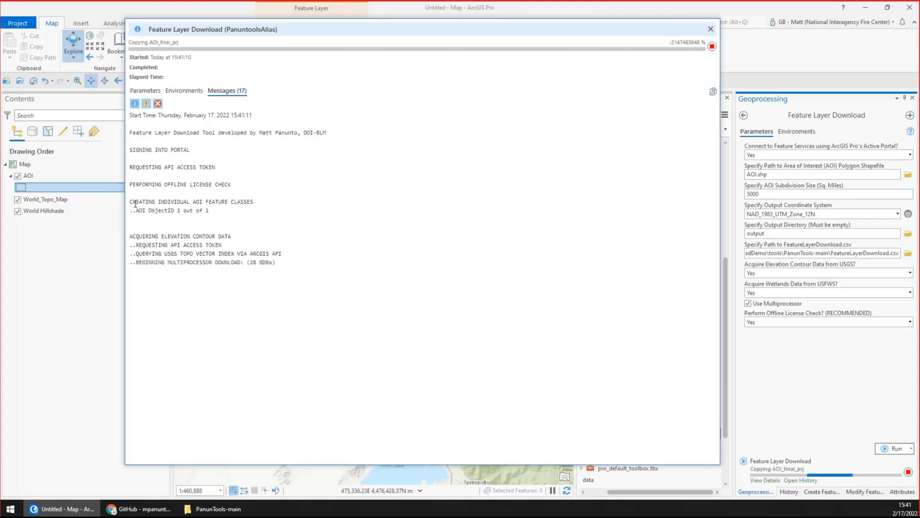
Step: Follow the AOI feature class and multiprocessor elevation contour download messages, including the Python processing windows
drag(131, 201, 210, 212)
click(235, 220)
drag(131, 262, 276, 263)
click(282, 276)
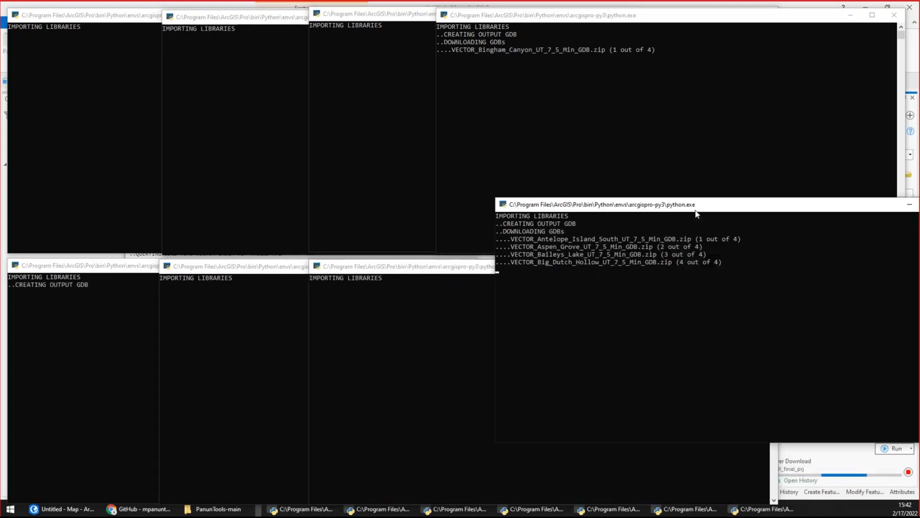
drag(651, 267, 650, 269)
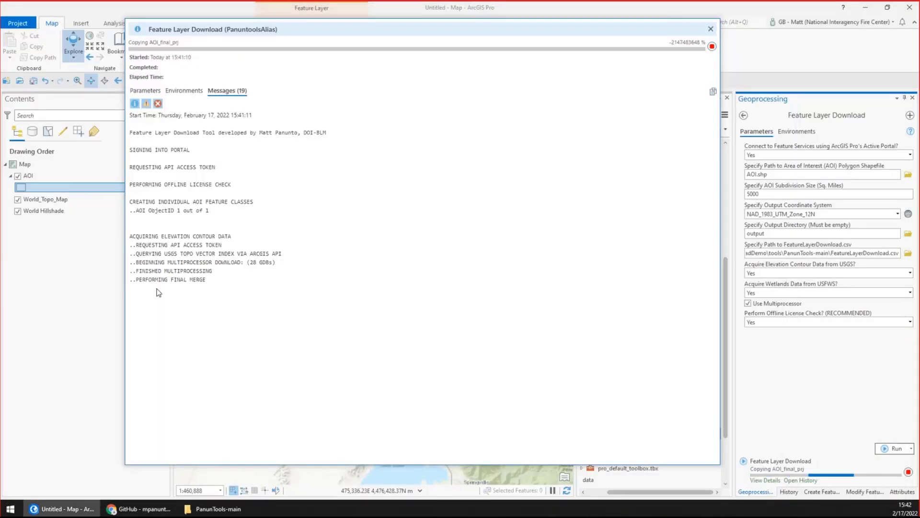
Step: Cancel the Feature Layer Download run during the final merge, review its messages and close the details window
double_click(132, 280)
click(711, 46)
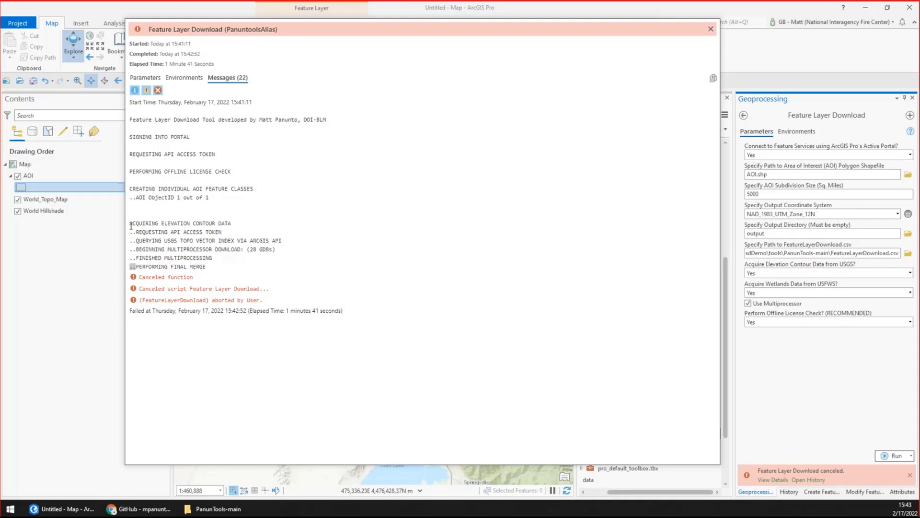
mouse_move(137, 266)
mouse_down()
mouse_move(203, 267)
mouse_move(136, 269)
mouse_up()
click(183, 258)
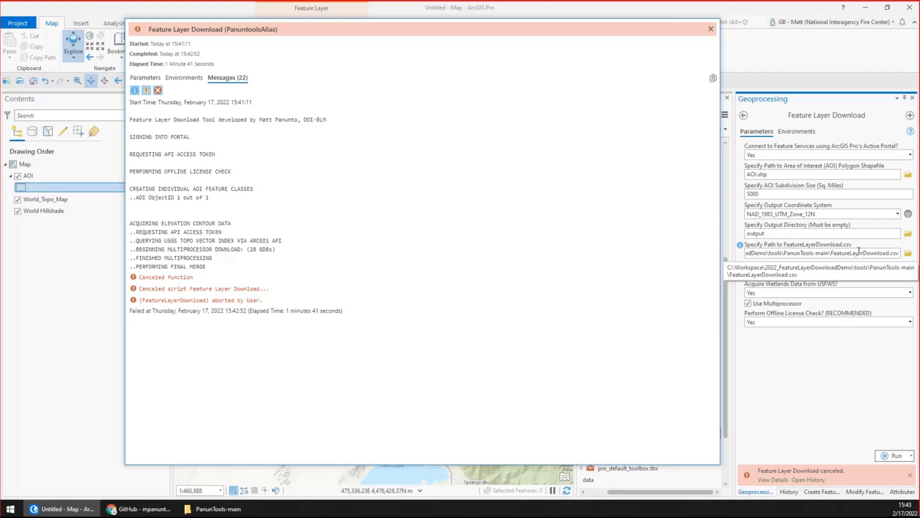
click(711, 29)
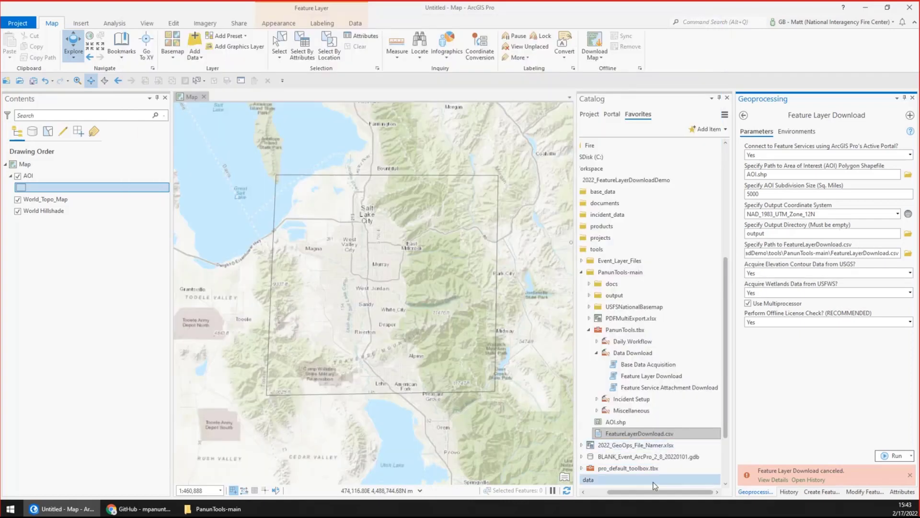
Step: Collapse the PanunTools-main and tools folders and locate FeatureLayerDownload.gdb in the vector folder under base_data
drag(655, 492, 639, 492)
click(610, 330)
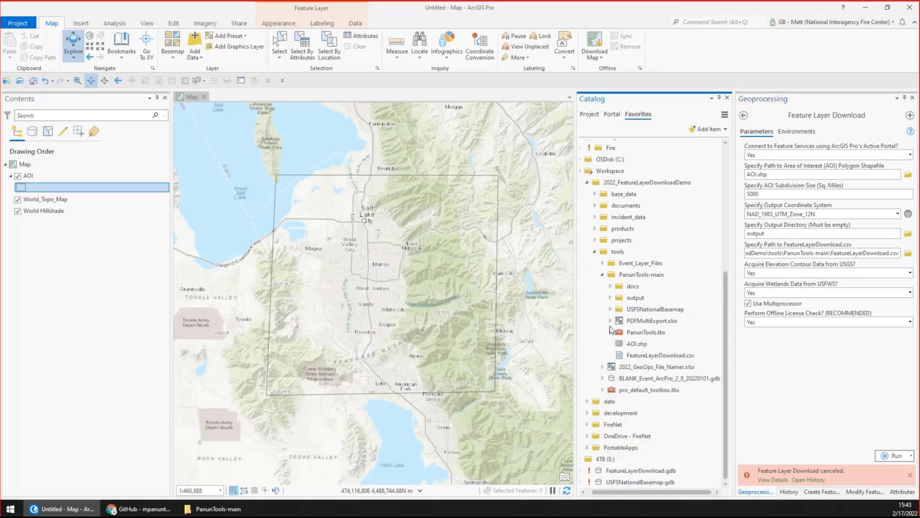
click(602, 274)
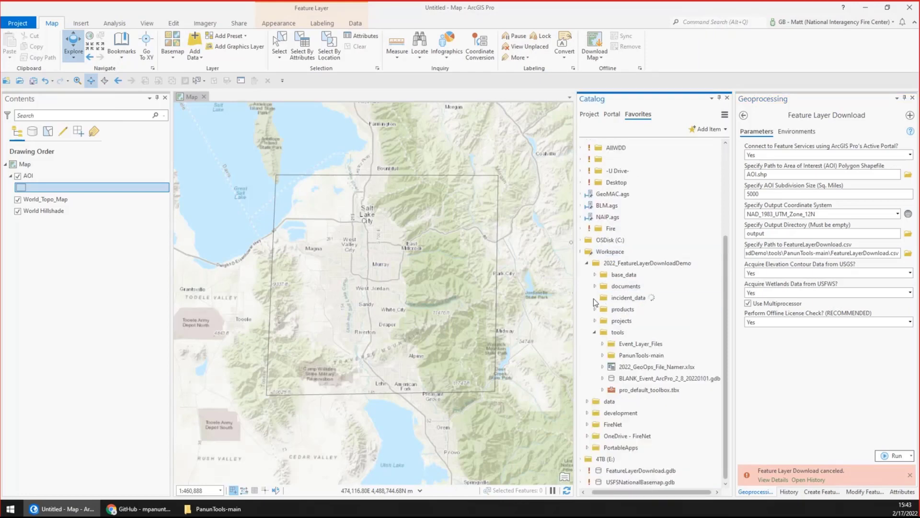
double_click(640, 297)
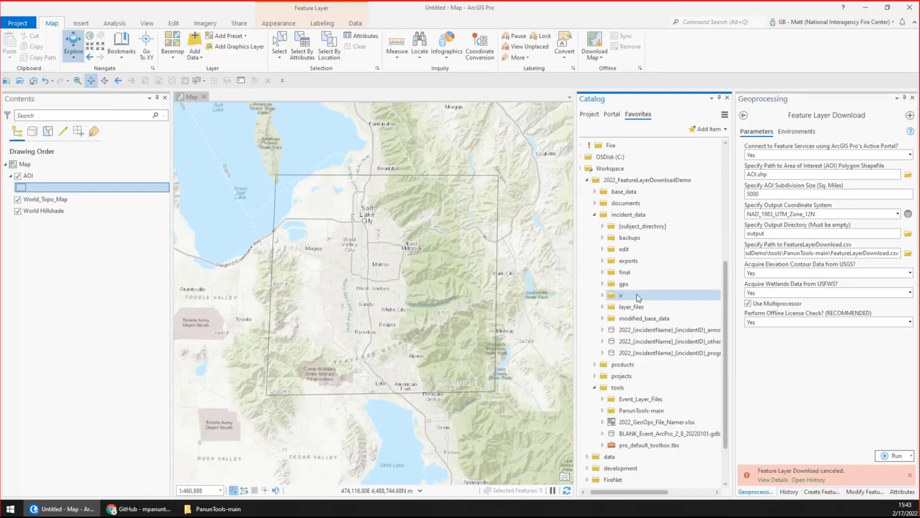
click(595, 215)
click(595, 275)
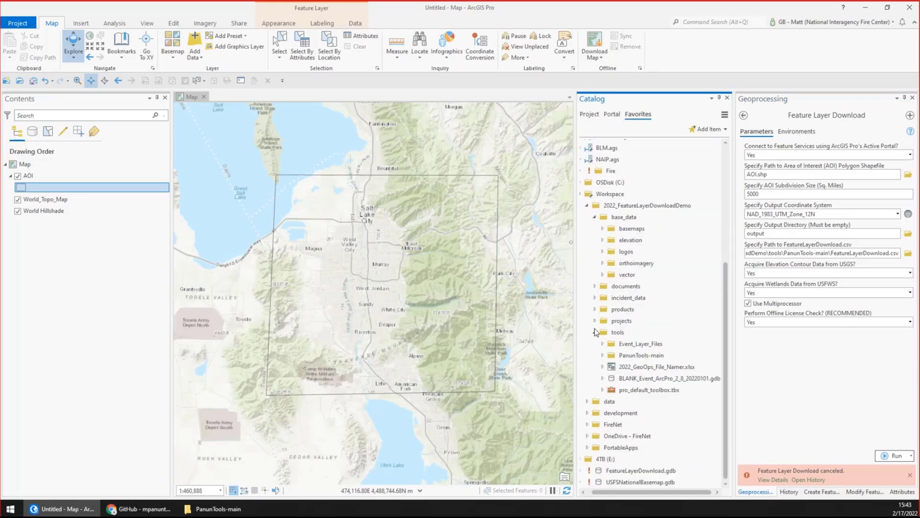
click(595, 333)
click(607, 340)
click(654, 341)
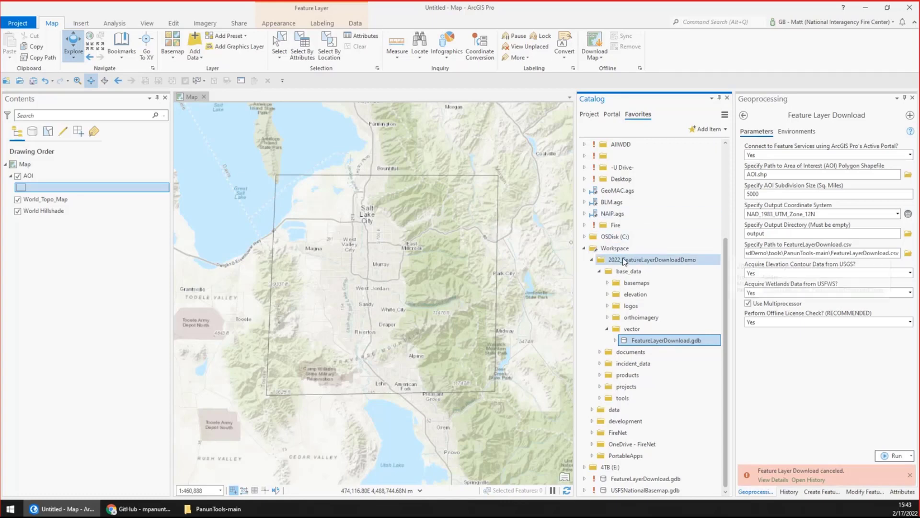
Step: Expand FeatureLayerDownload.gdb and add its HIFLDRoads feature class to the map
mouse_move(624, 261)
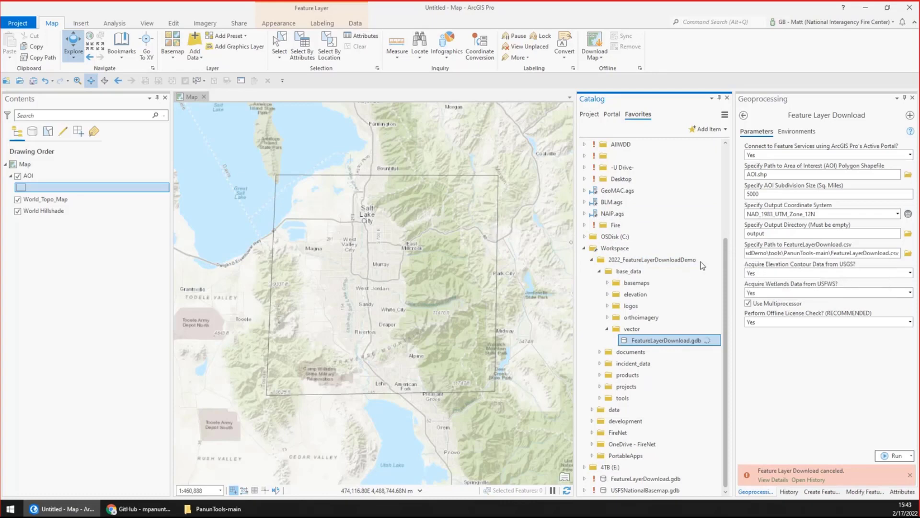
click(616, 341)
scroll(712, 215, down, 3)
drag(727, 215, 732, 273)
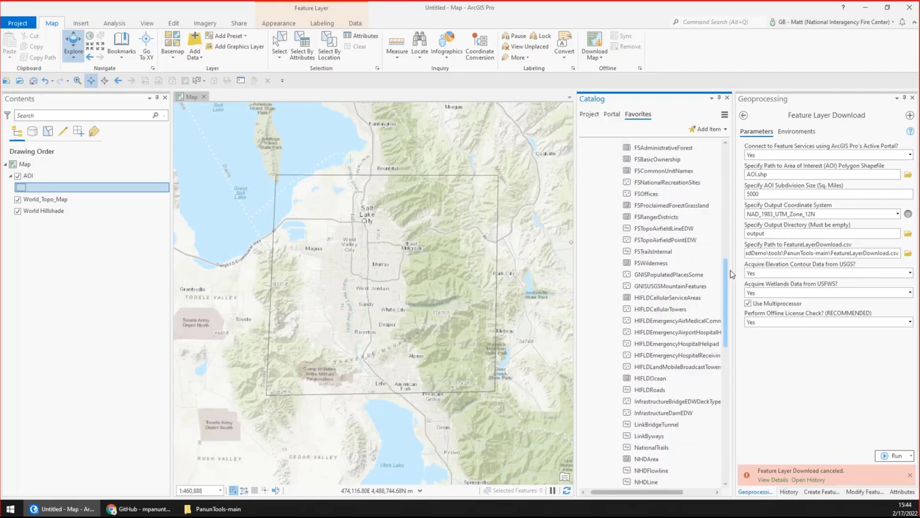
right_click(657, 391)
click(690, 220)
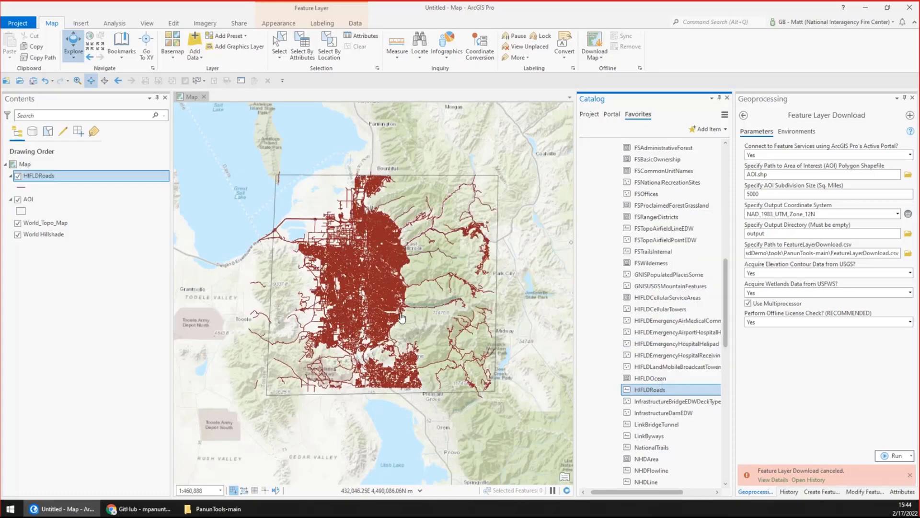
Step: Inspect the HIFLDRoads coverage across the Salt Lake City AOI and remove the layer from the map
scroll(401, 316, up, 5)
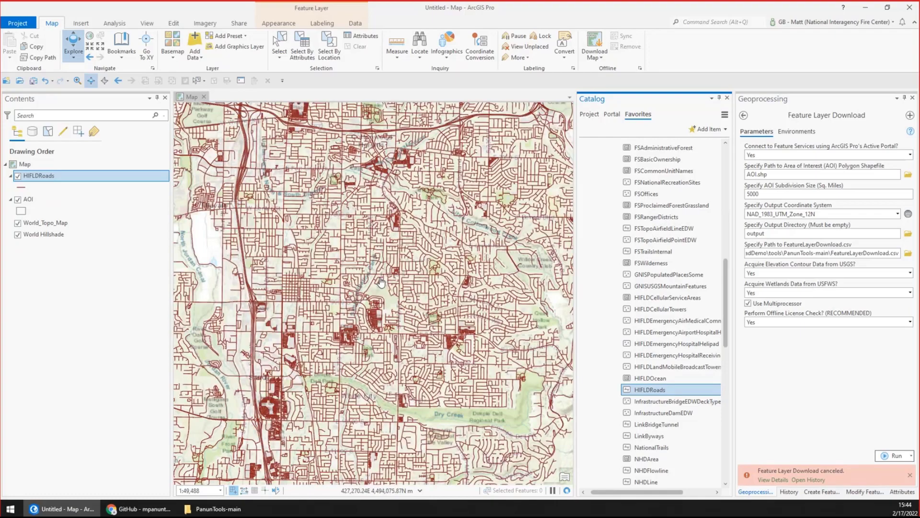
scroll(382, 282, down, 5)
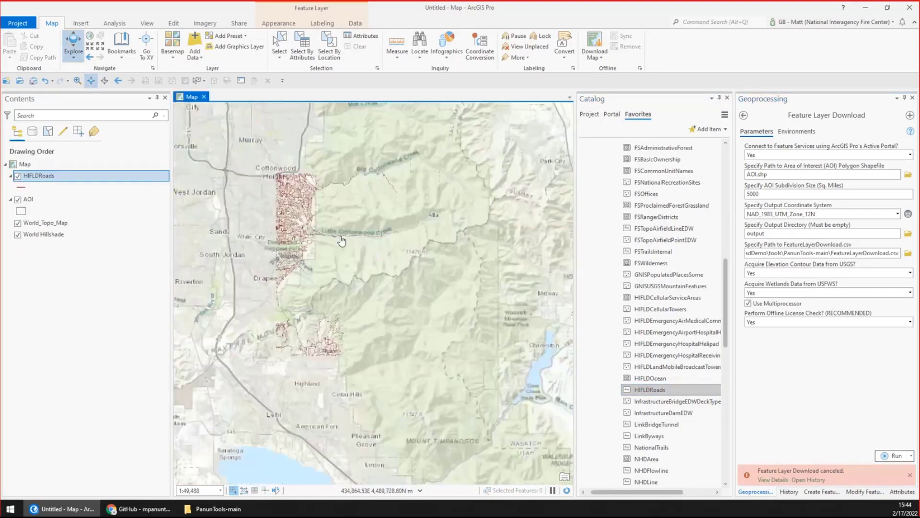
drag(187, 122, 241, 201)
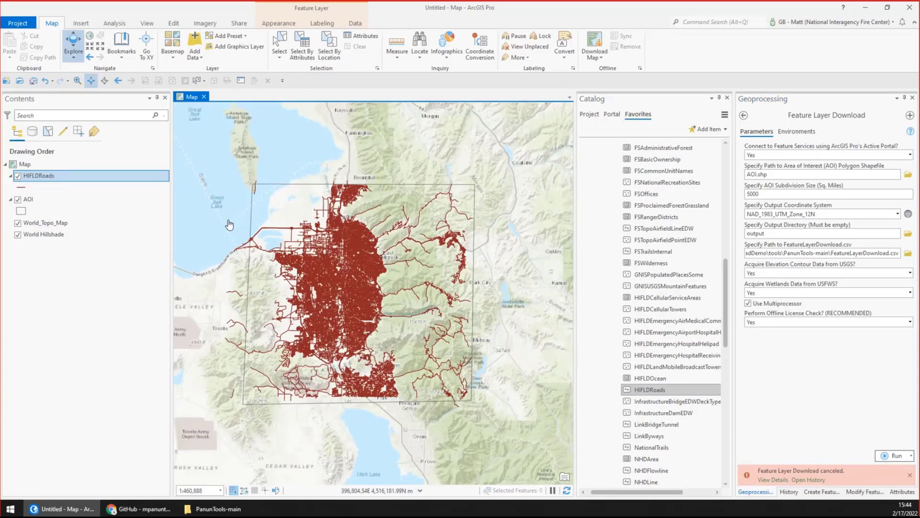
right_click(80, 177)
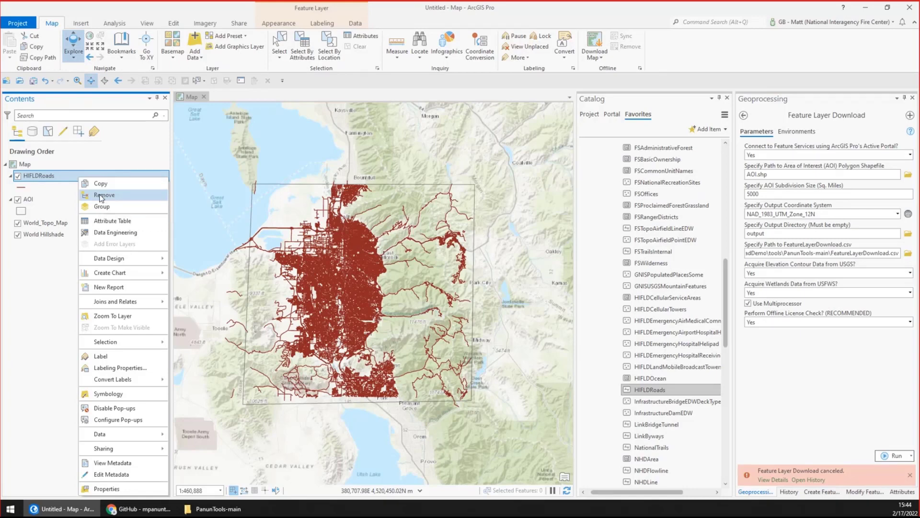
click(101, 195)
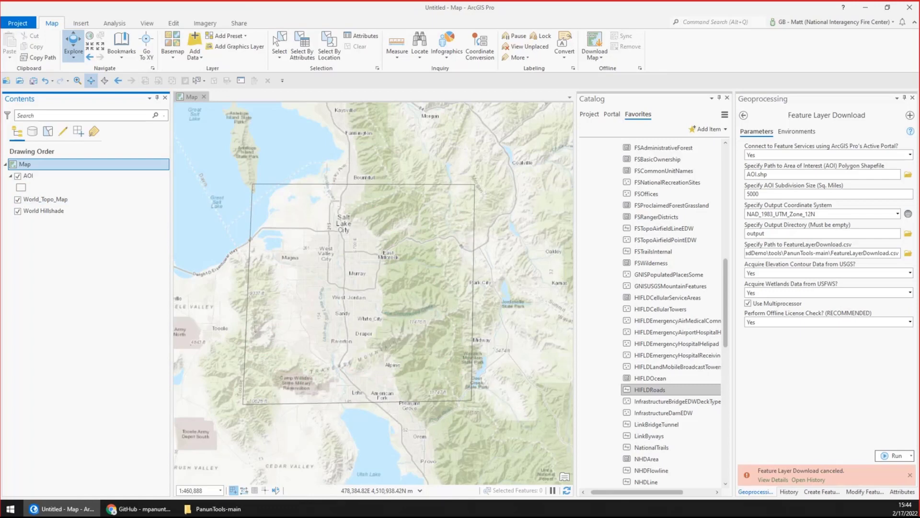
Step: Collapse FeatureLayerDownload.gdb and the base_data folder, and expand the tools folder of 2022_FeatureLayerDownloadDemo
scroll(676, 301, up, 5)
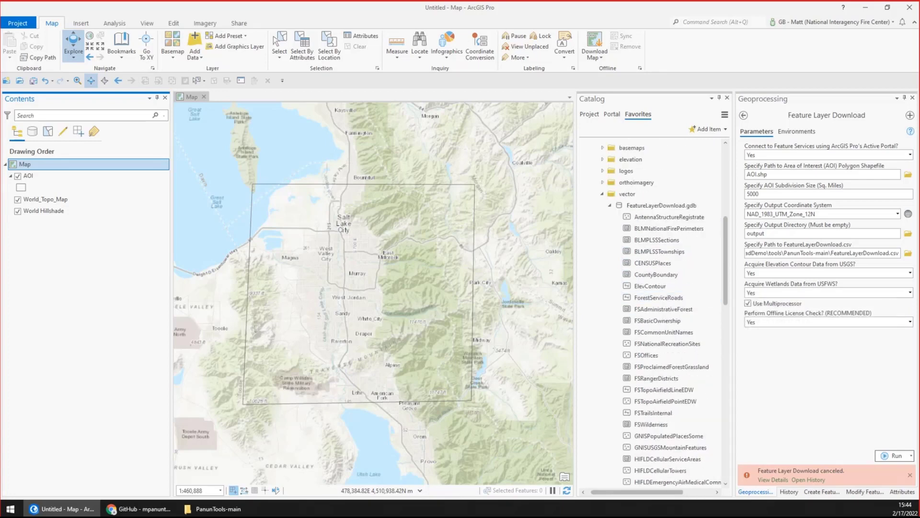
click(609, 205)
click(600, 271)
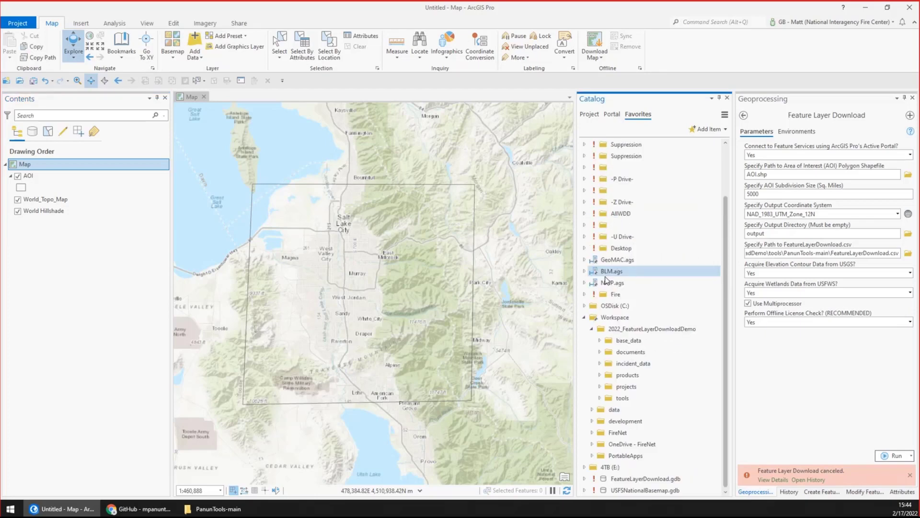
click(600, 398)
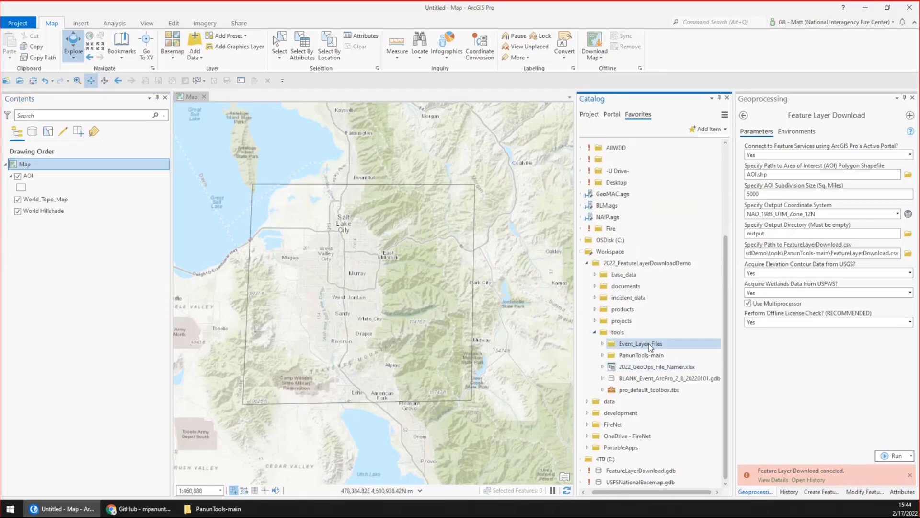
Step: Expand the PanunTools-main folder and its USFSNationalBasemap subfolder in the catalog
click(602, 355)
click(647, 367)
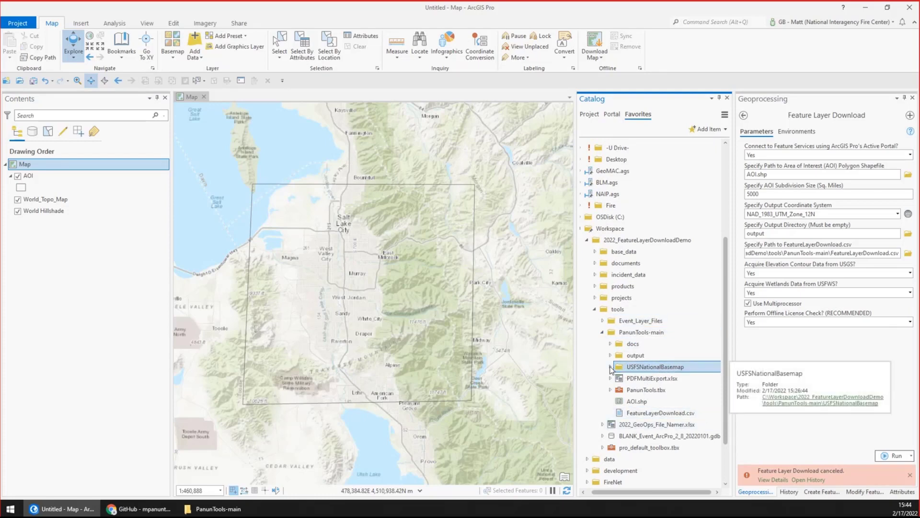
double_click(671, 368)
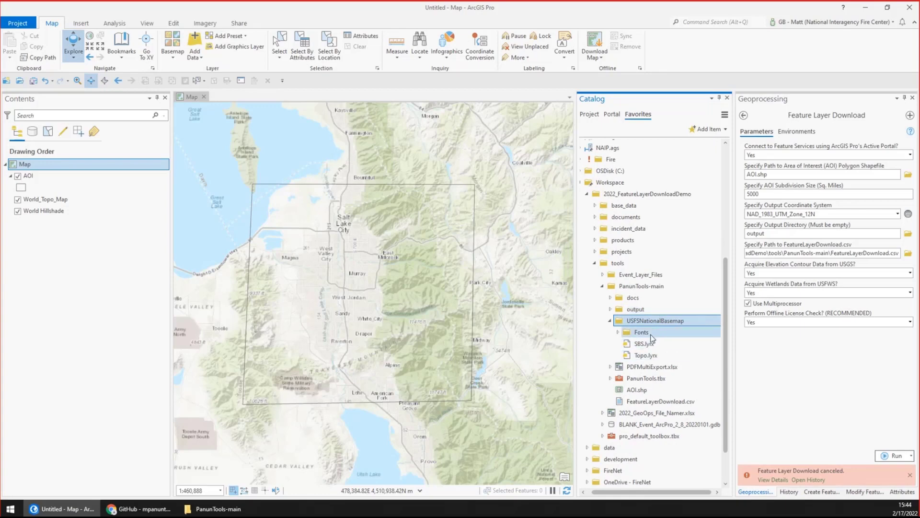
Step: Examine the Fonts folder and the SBS.lyrx and Topo.lyrx layer files inside USFSNationalBasemap
click(645, 332)
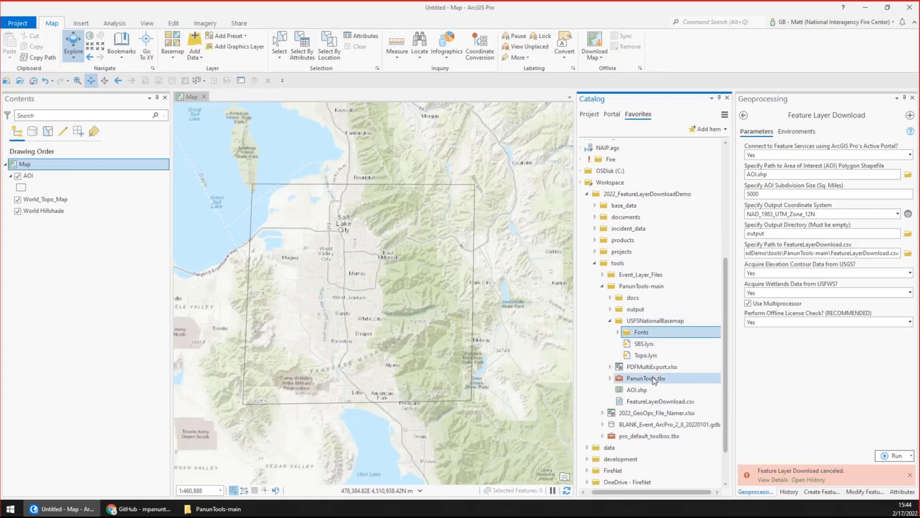
click(654, 349)
ctrl+click(658, 355)
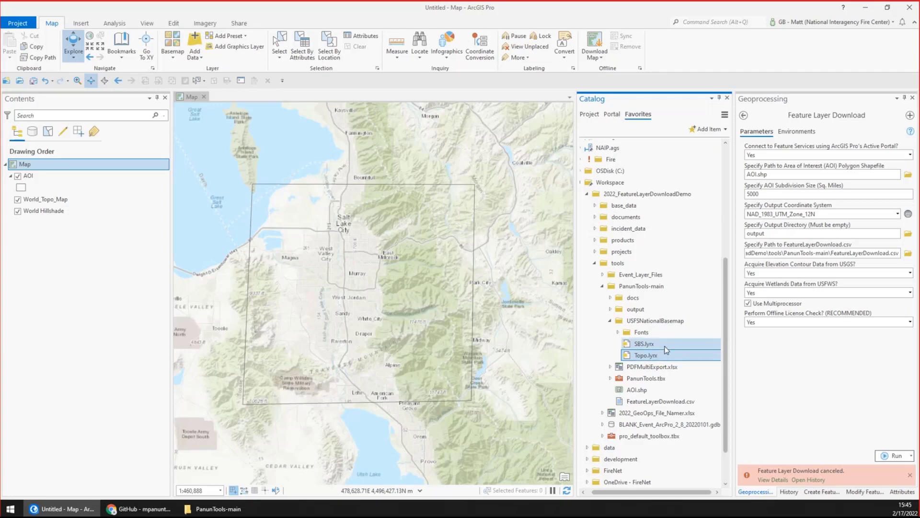
ctrl+click(665, 347)
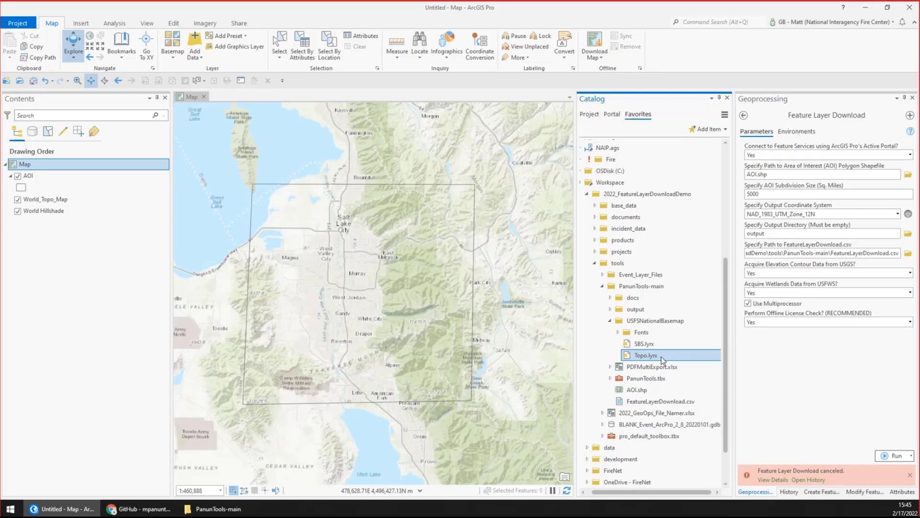
click(673, 344)
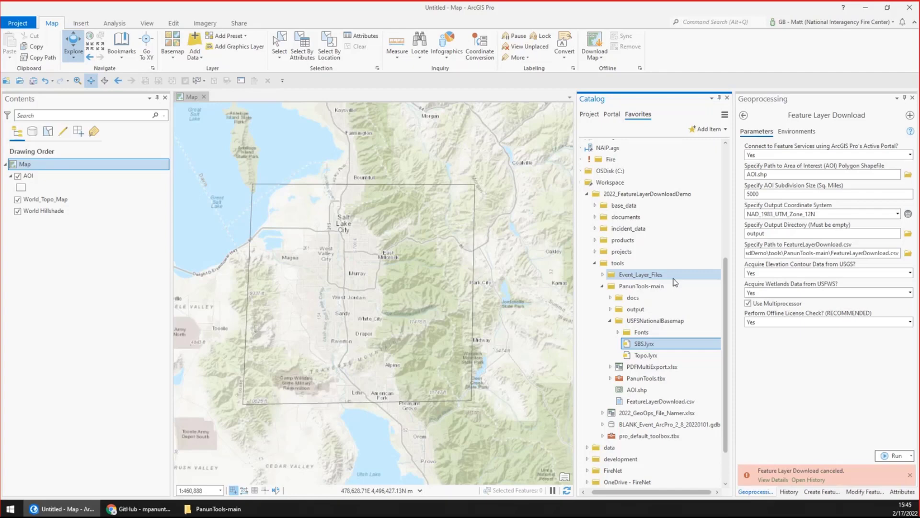
Step: Add the Topo.lyrx layer file from the USFSNationalBasemap folder to the current map
click(642, 354)
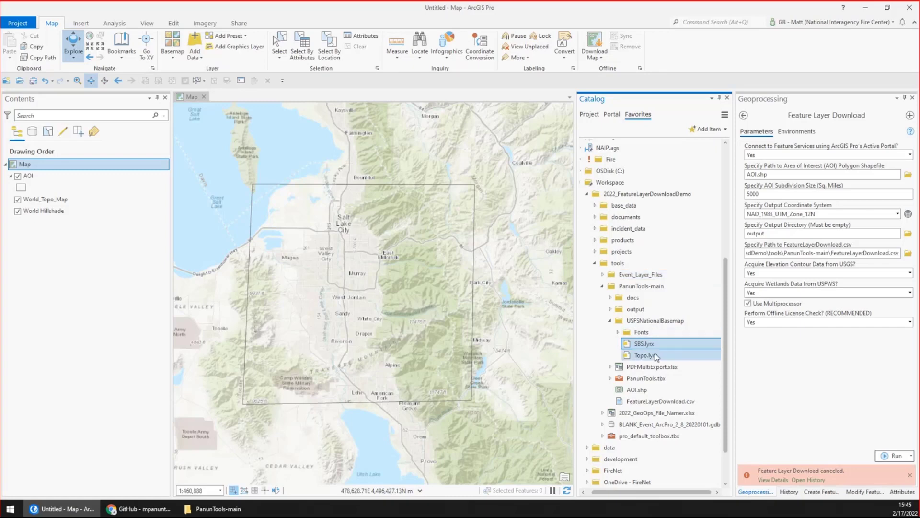
right_click(650, 355)
click(681, 361)
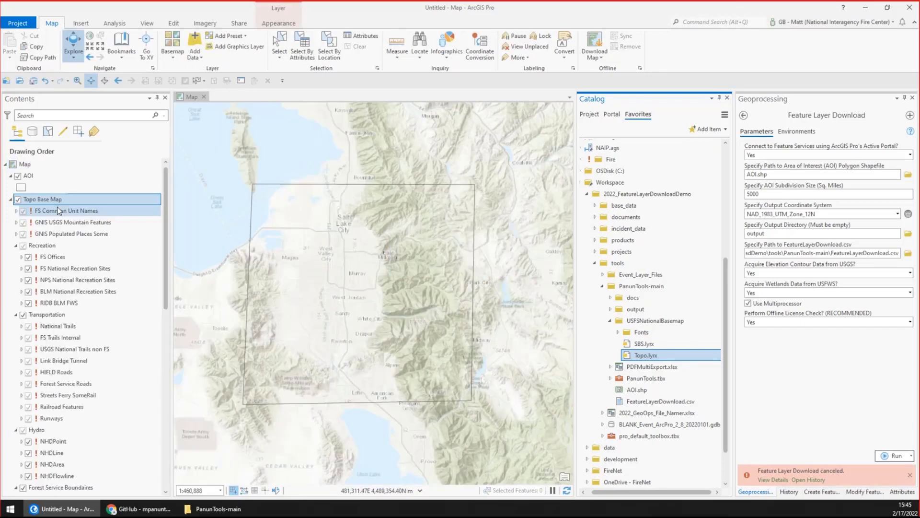
Step: Collapse the Topo Base Map group and remove the AOI, World_Topo_Map and World Hillshade layers from the map
click(10, 199)
click(30, 179)
ctrl+click(45, 213)
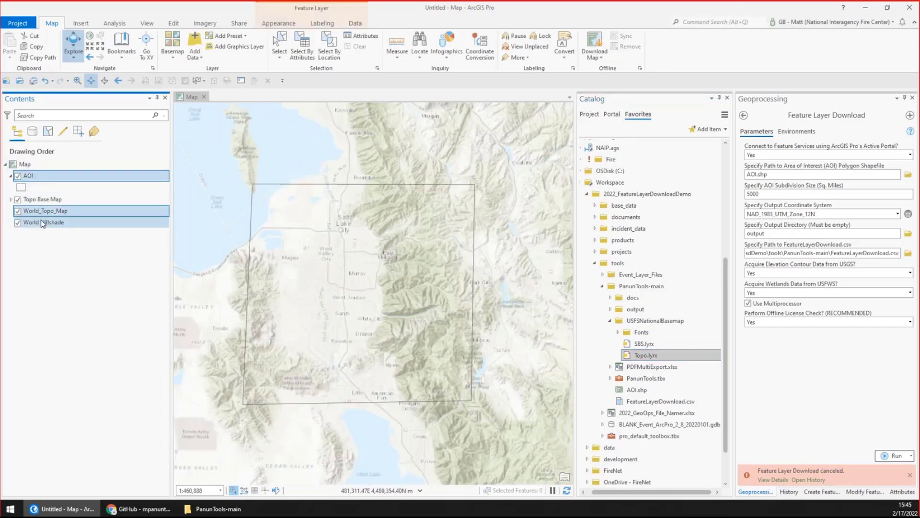
ctrl+click(40, 220)
right_click(39, 220)
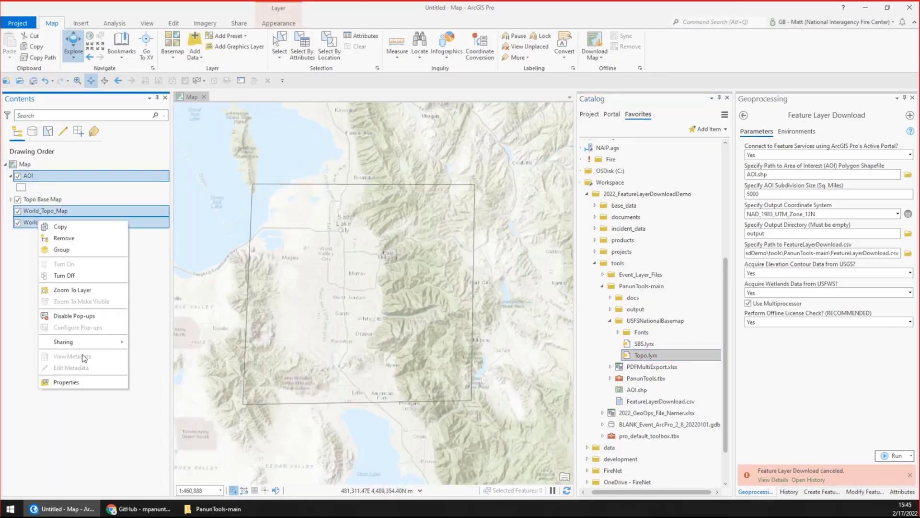
click(80, 237)
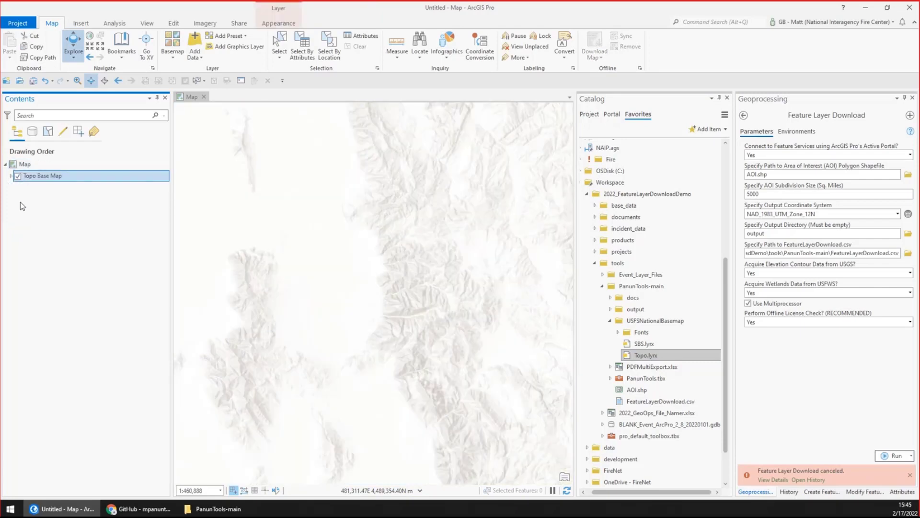
Step: Expand the Topo Base Map group and open the data source repair for its broken NHDPoint layer
click(11, 176)
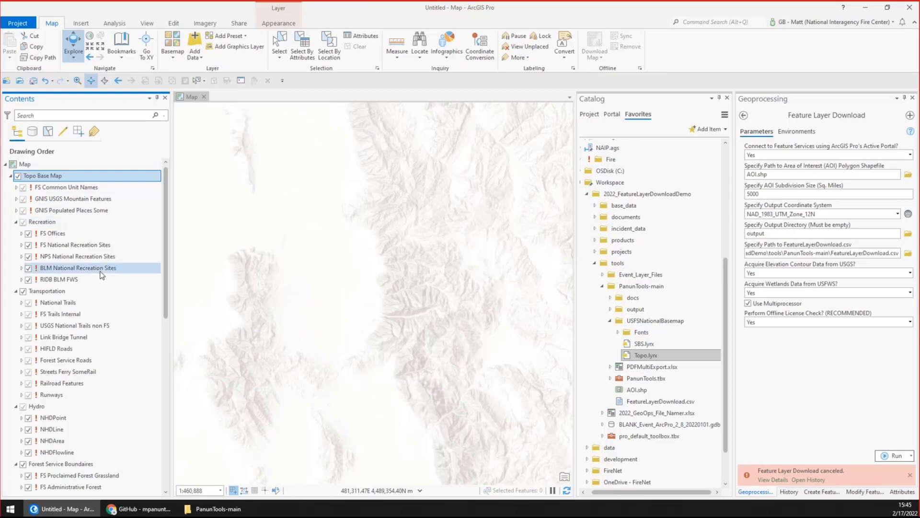
scroll(102, 274, down, 4)
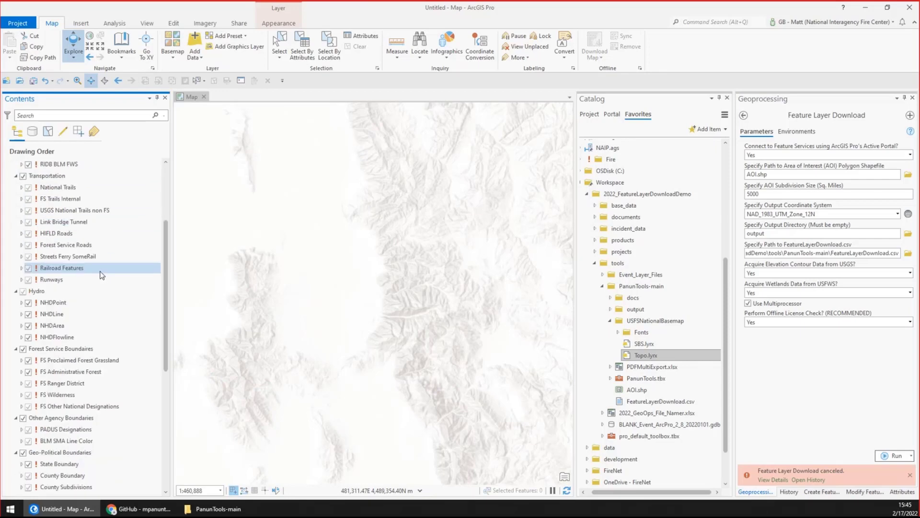
scroll(98, 283, up, 2)
click(37, 327)
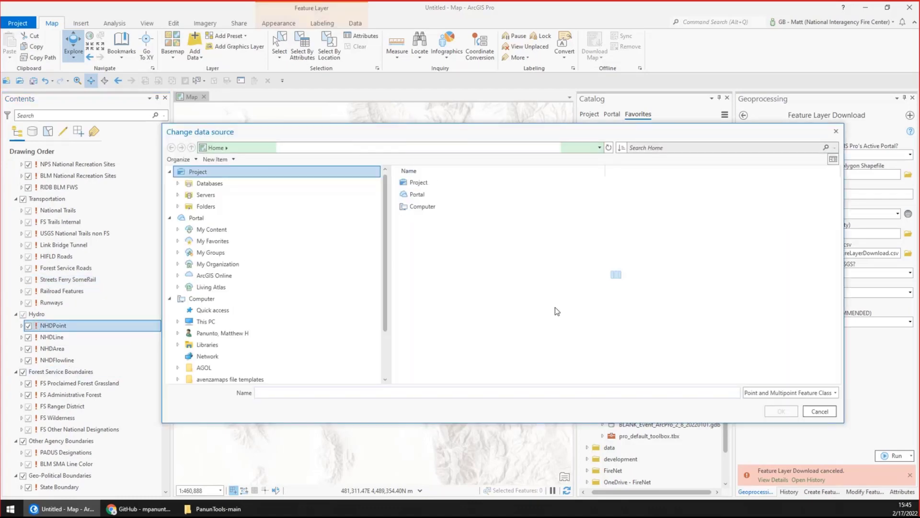
Step: Browse to the vector folder in C:\Workspace\2022_FeatureLayerDownloadDemo\base_data for the new data source
scroll(297, 300, down, 2)
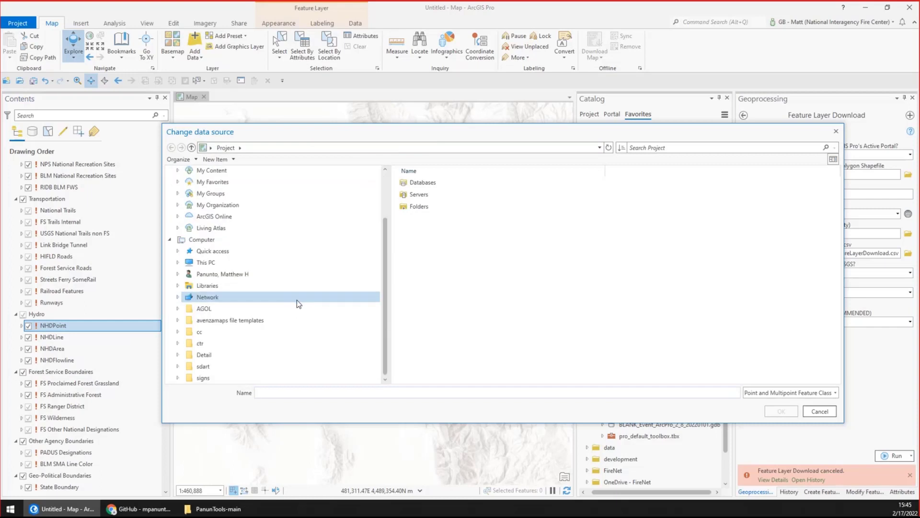
click(238, 262)
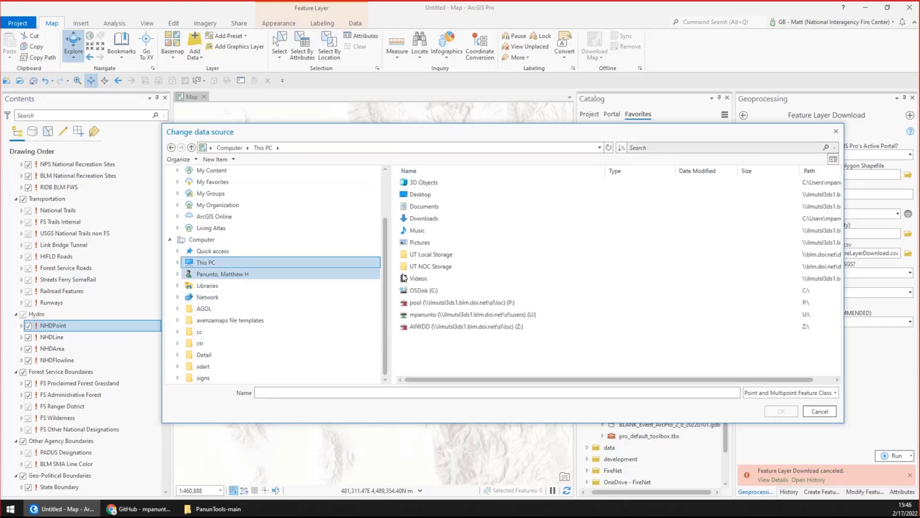
click(435, 291)
double_click(435, 291)
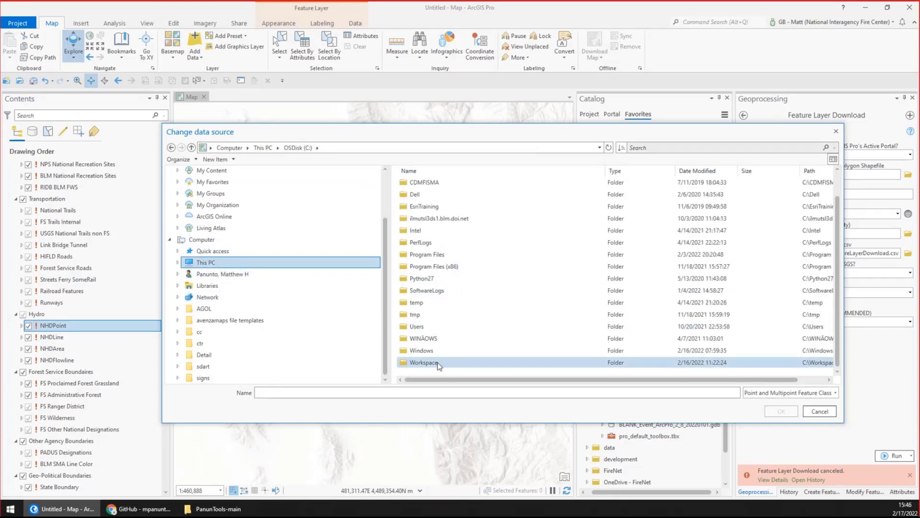
double_click(436, 366)
double_click(438, 187)
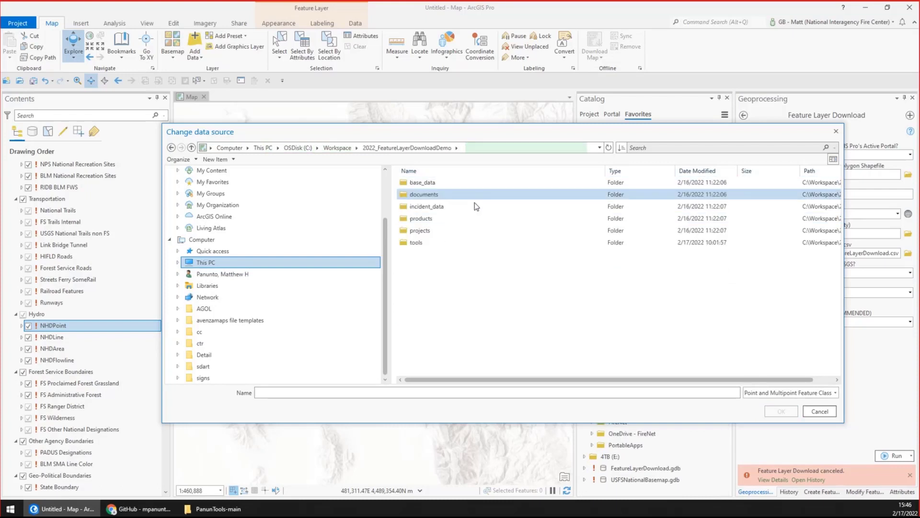
click(430, 185)
double_click(430, 184)
double_click(444, 230)
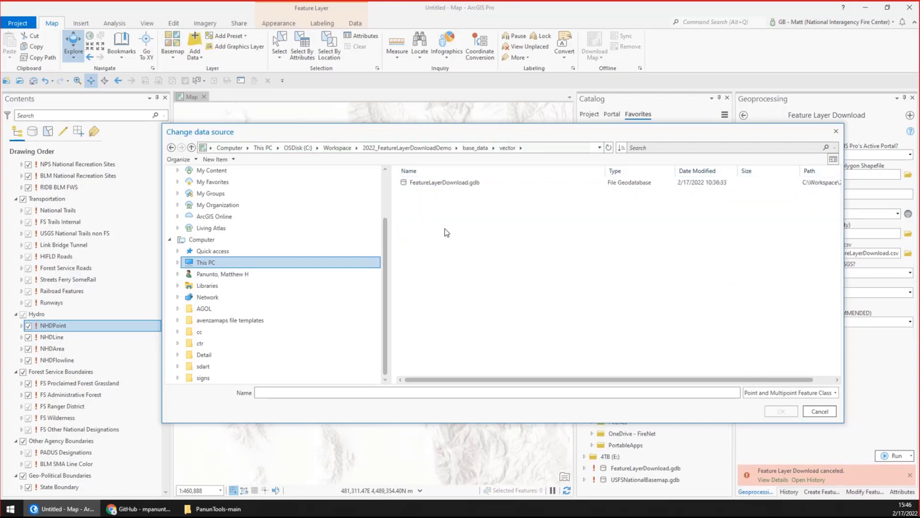
Step: Rename the FeatureLayerDownload.gdb geodatabase in the vector folder to USFSNationalBasemap
click(438, 184)
text(USF)
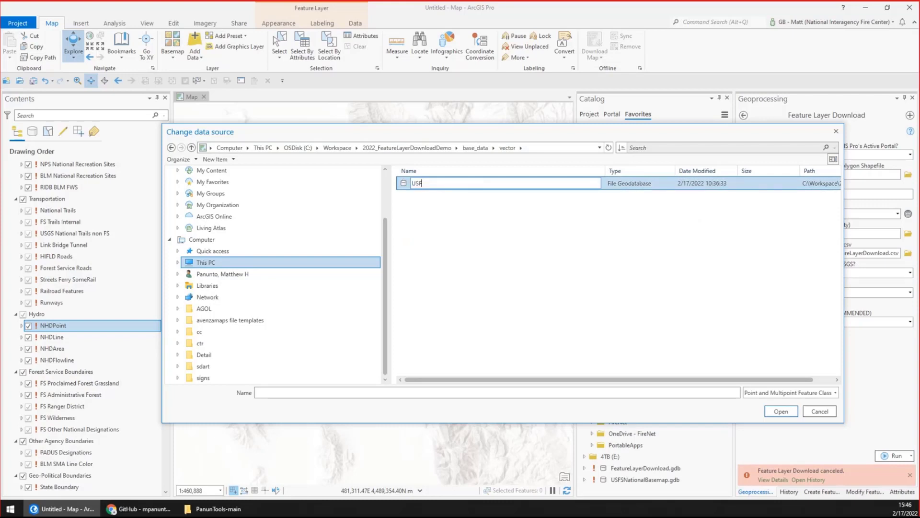
text(SNationalBasemap)
key(Return)
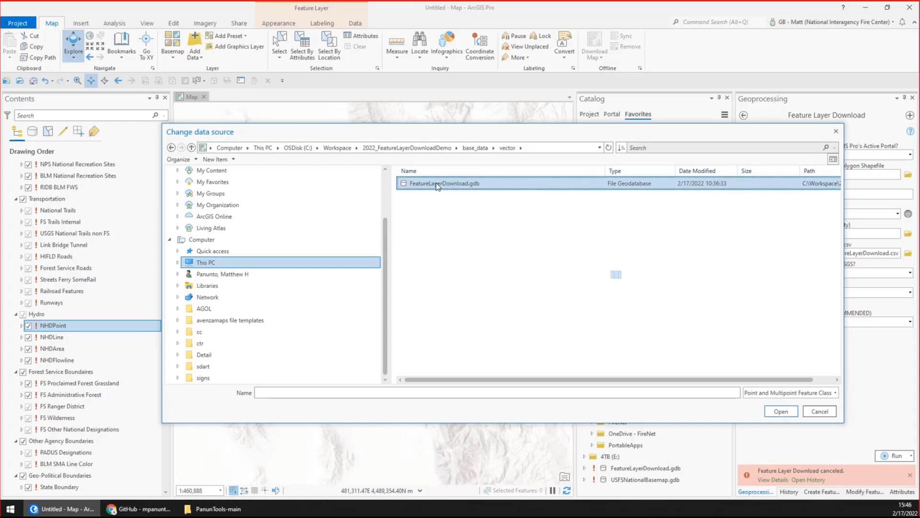
Step: Set the NHDPoint feature class in USFSNationalBasemap.gdb as the NHDPoint layer's data source
double_click(450, 185)
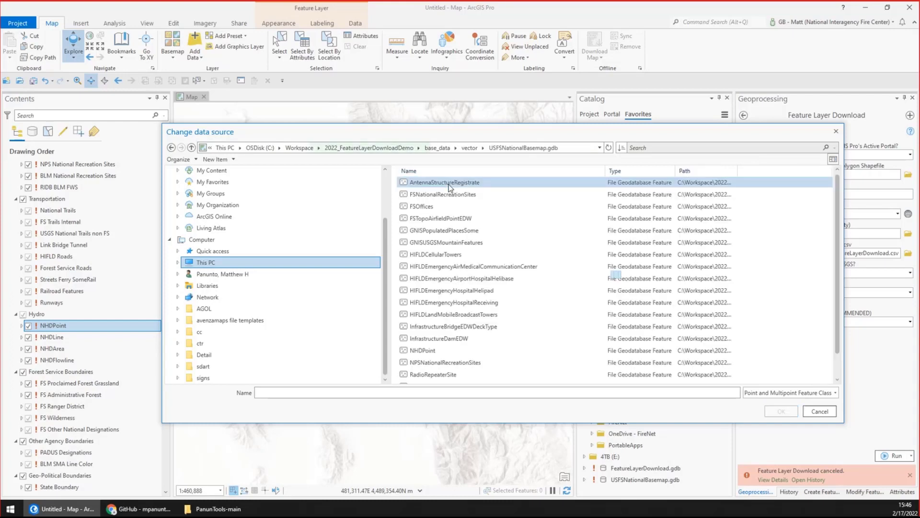
scroll(474, 242, down, 1)
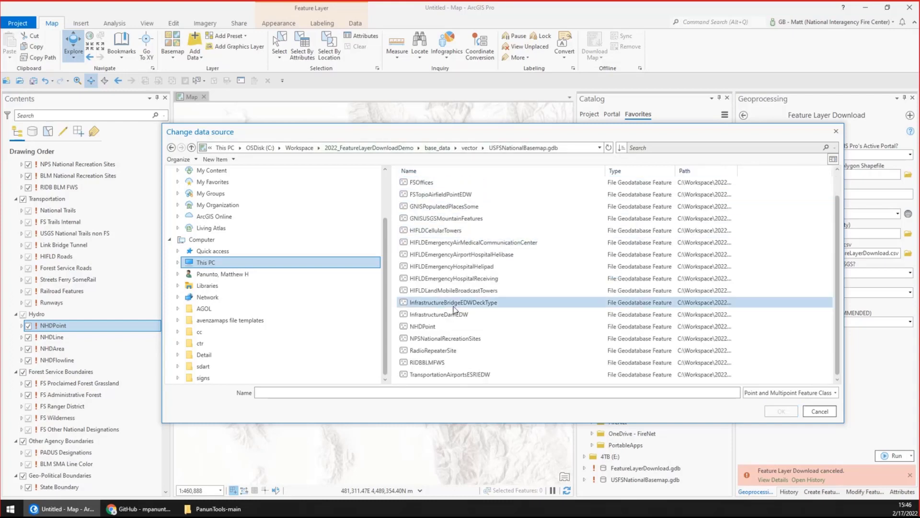
click(631, 326)
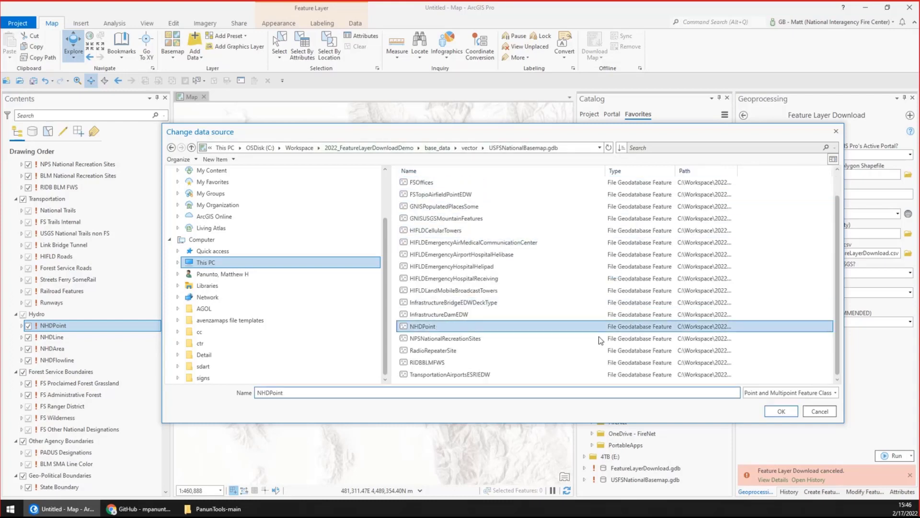
click(782, 412)
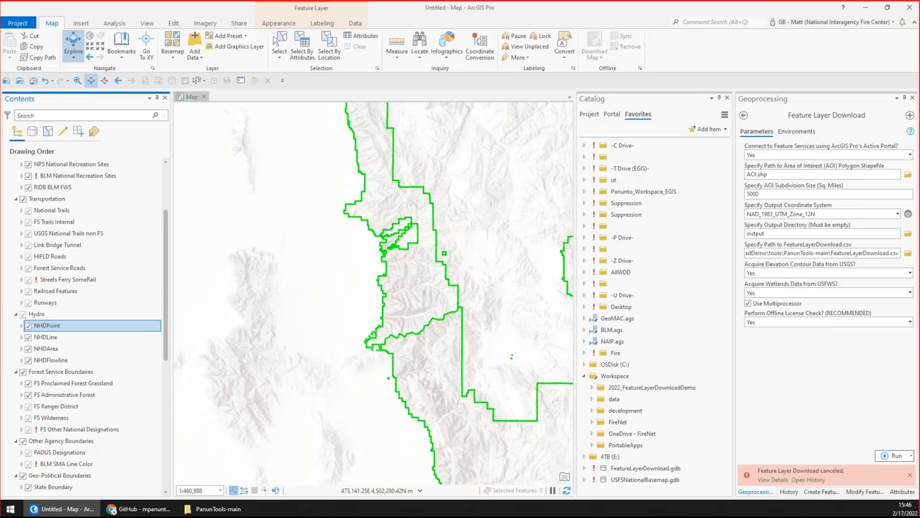
Step: Select the still-broken layers Streets Ferry SomeRail, BLM National Recreation Sites, FS Other National Designations and BLM SMA Line Color
click(105, 278)
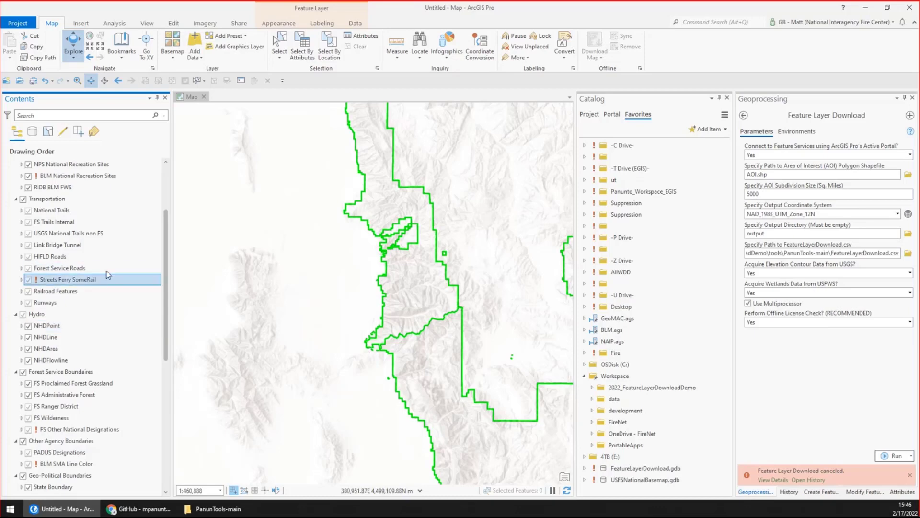
ctrl+click(84, 176)
ctrl+click(79, 429)
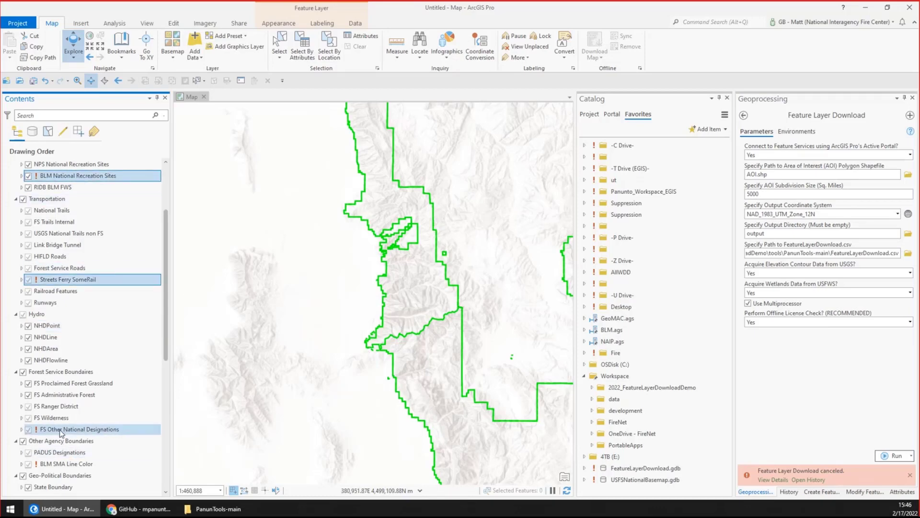
ctrl+click(60, 464)
scroll(81, 322, up, 2)
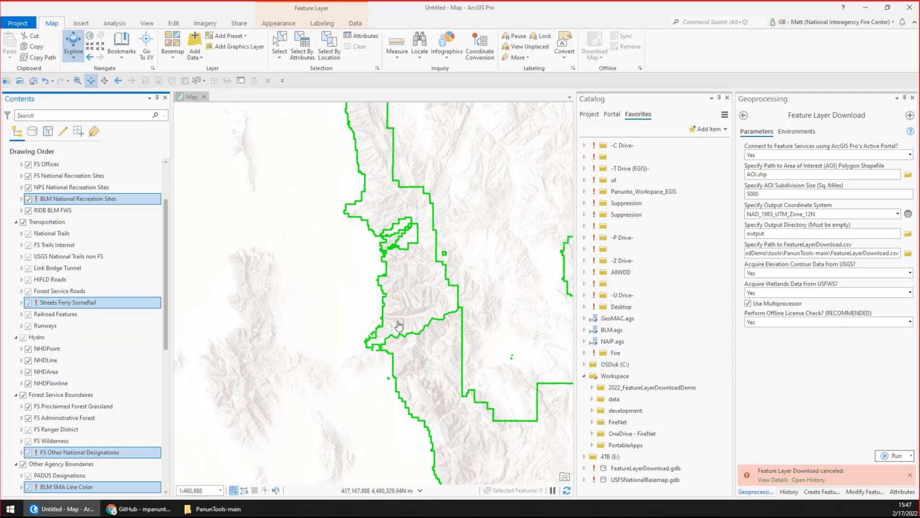
Step: Examine the topo basemap's boundaries, contours, roads and labels at closer scales around the canyon east of Granite
scroll(400, 324, down, 2)
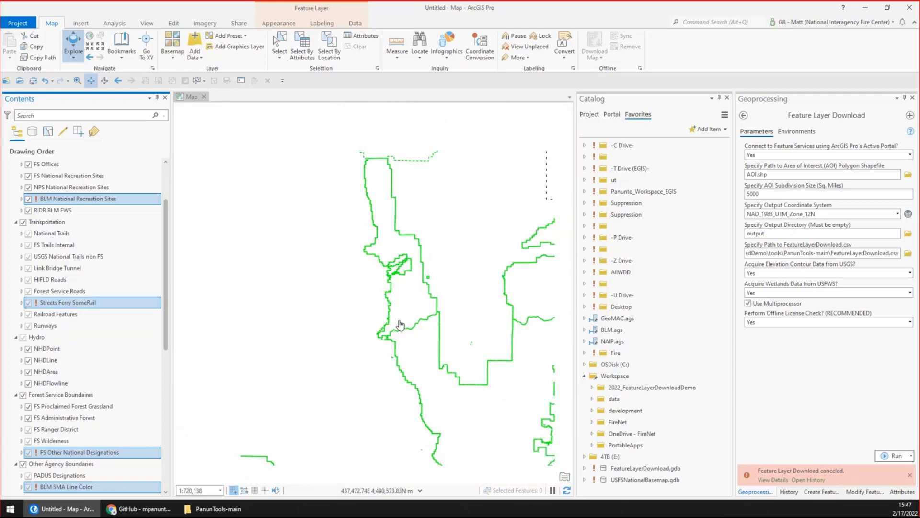
scroll(397, 345, up, 2)
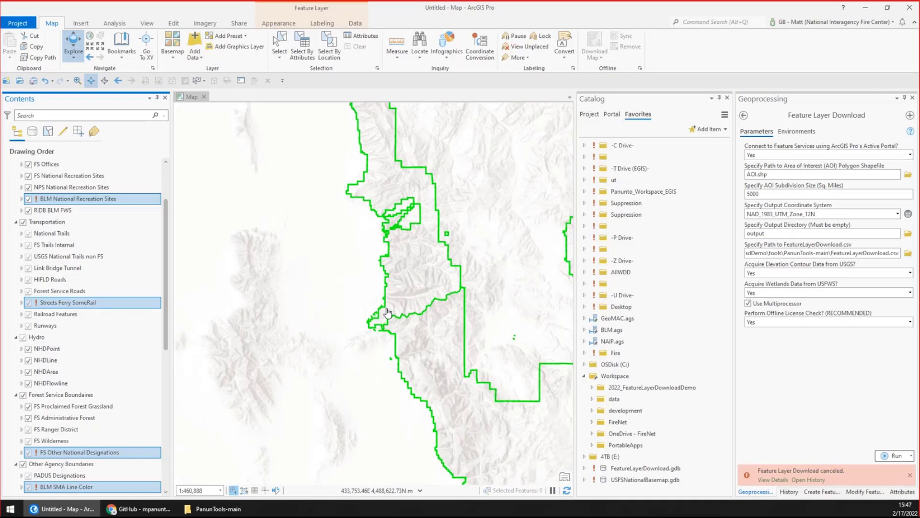
scroll(389, 312, up, 5)
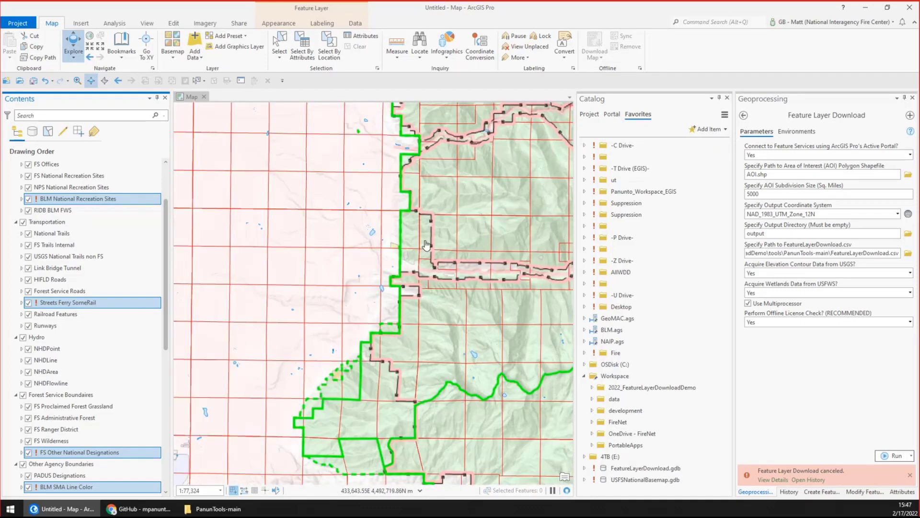
scroll(426, 245, up, 2)
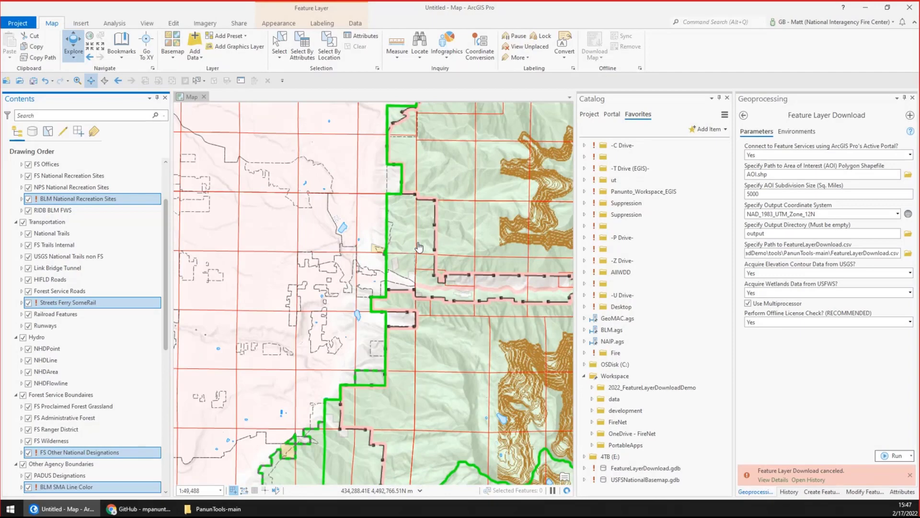
scroll(418, 247, up, 3)
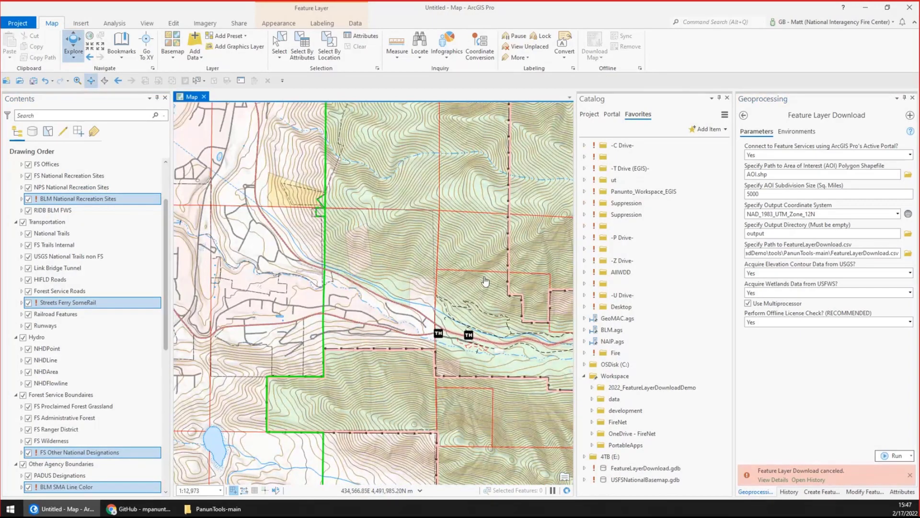
drag(486, 319, 253, 232)
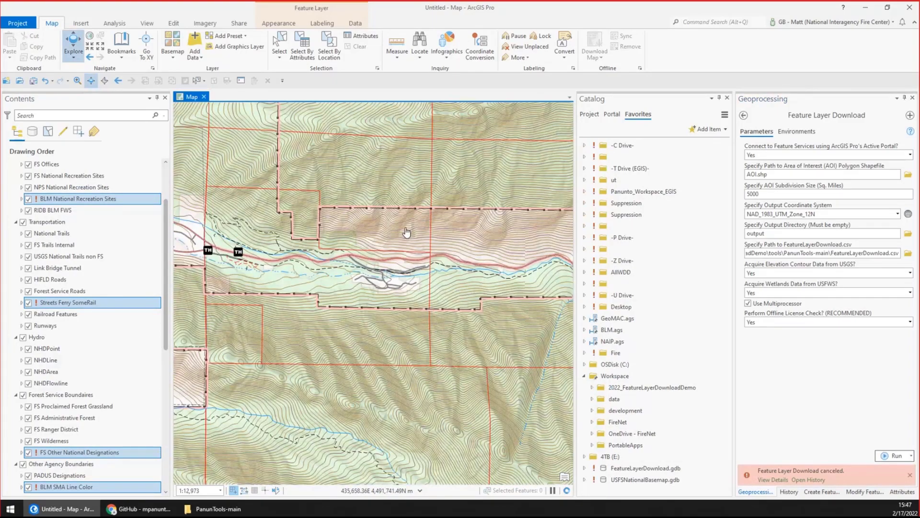
scroll(406, 232, down, 1)
drag(406, 232, 446, 226)
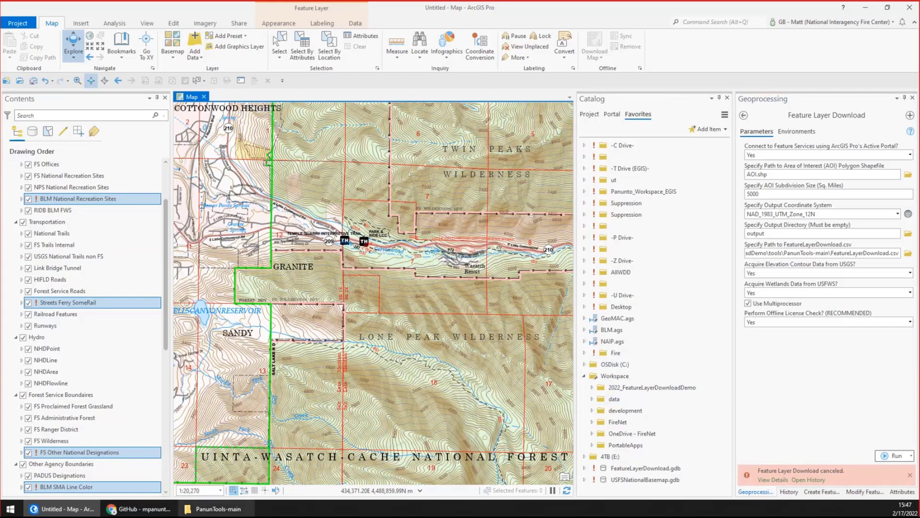
Step: Switch to File Explorer, select all font files in USFSNationalBasemap's Fonts folder, and return to the ArcGIS Pro map
click(218, 509)
double_click(513, 208)
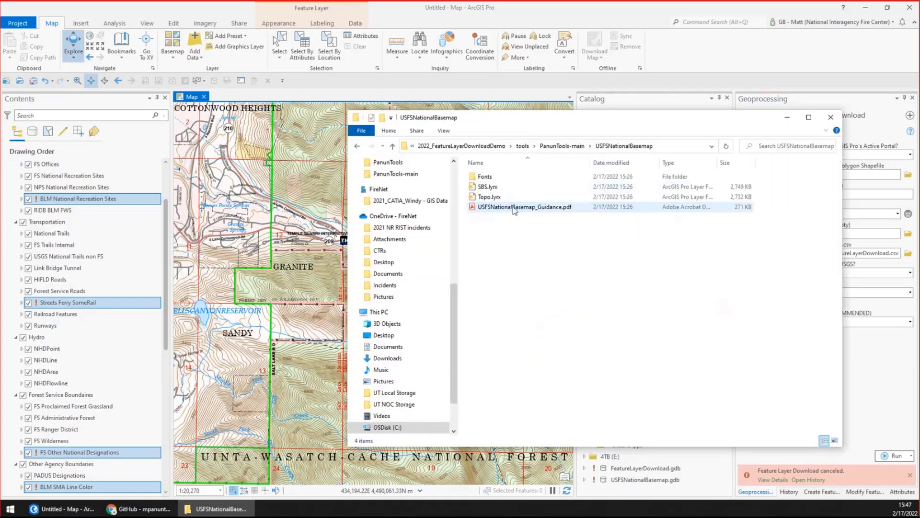
double_click(498, 177)
drag(570, 303, 513, 172)
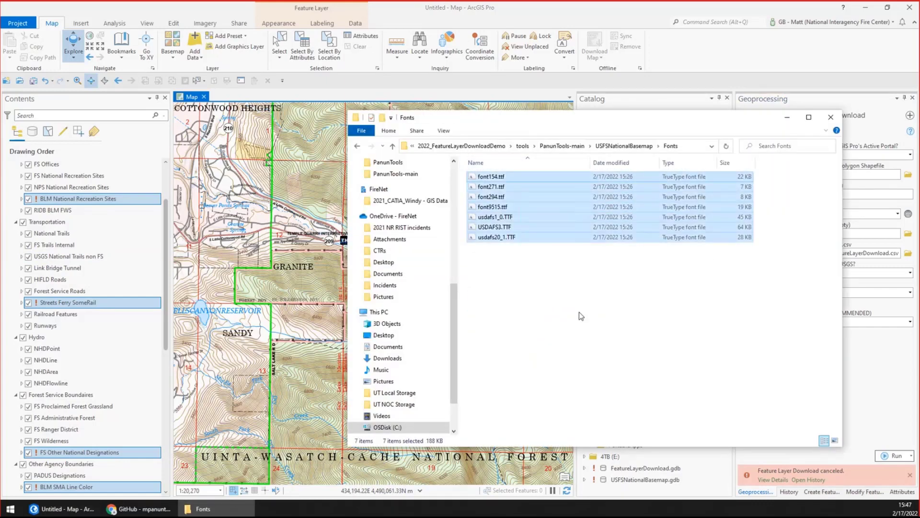
click(788, 120)
scroll(379, 240, down, 3)
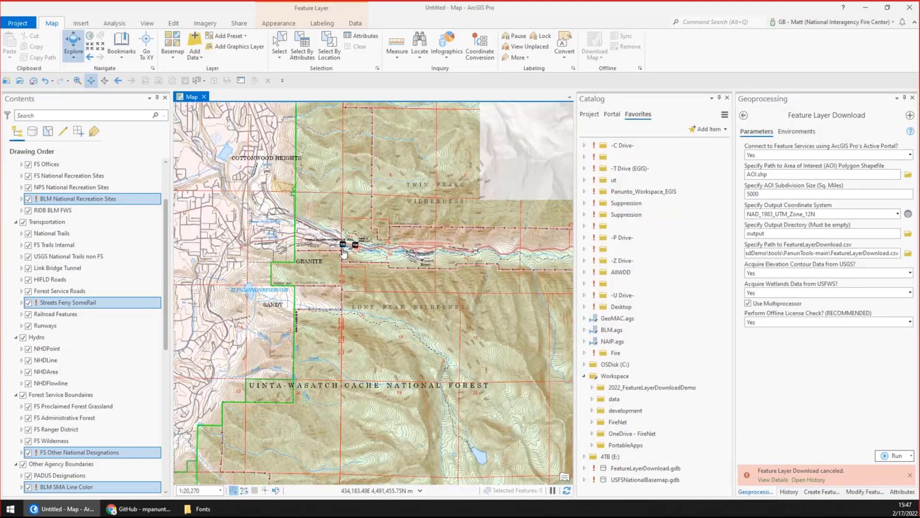